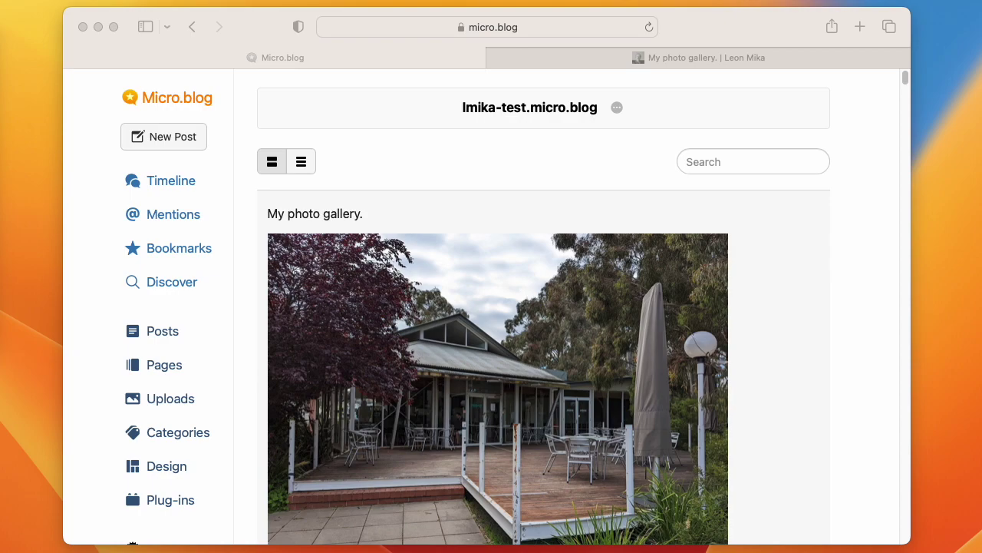
- Look through the "My photo gallery." post in the posts list and on the published blog page
left_click(503, 143)
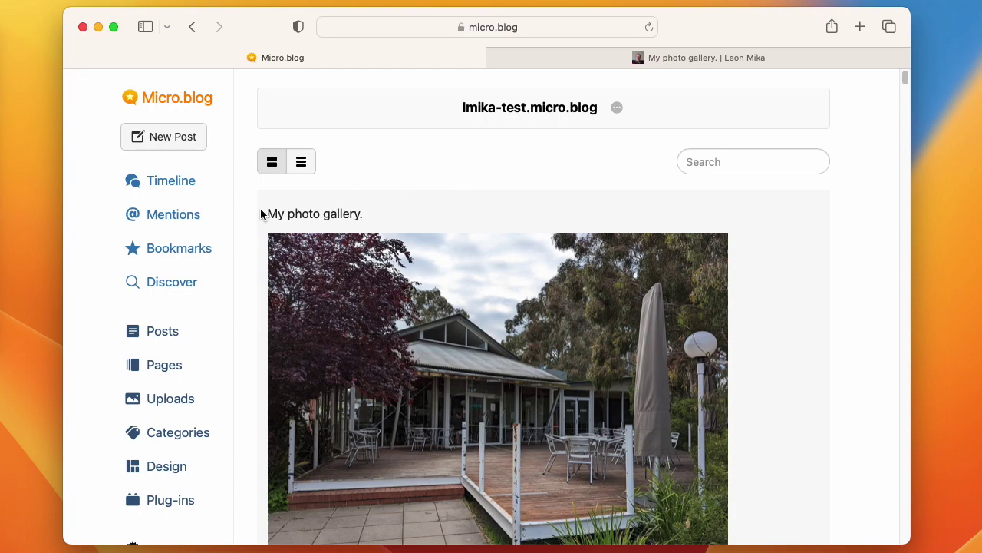
scroll(261, 214, "down", 10)
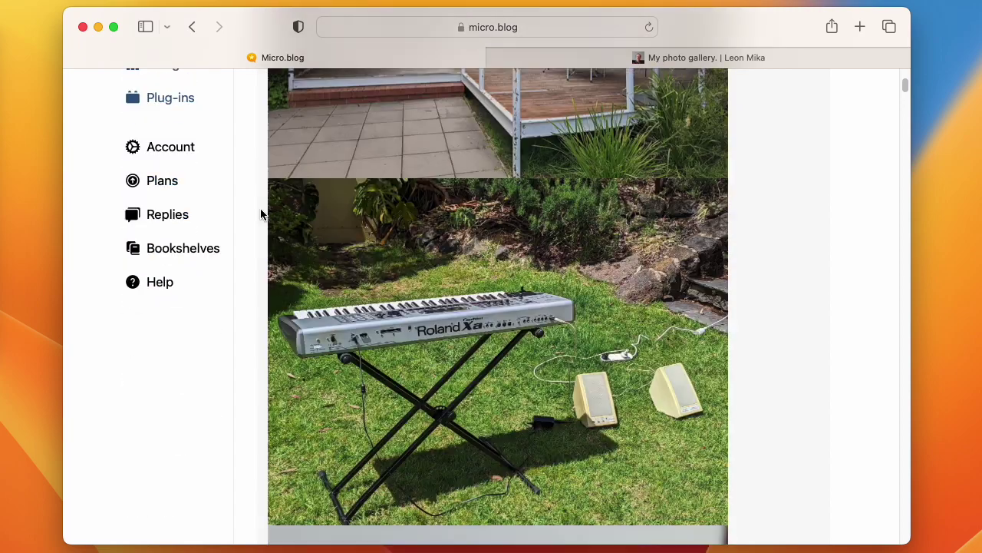
scroll(261, 214, "down", 15)
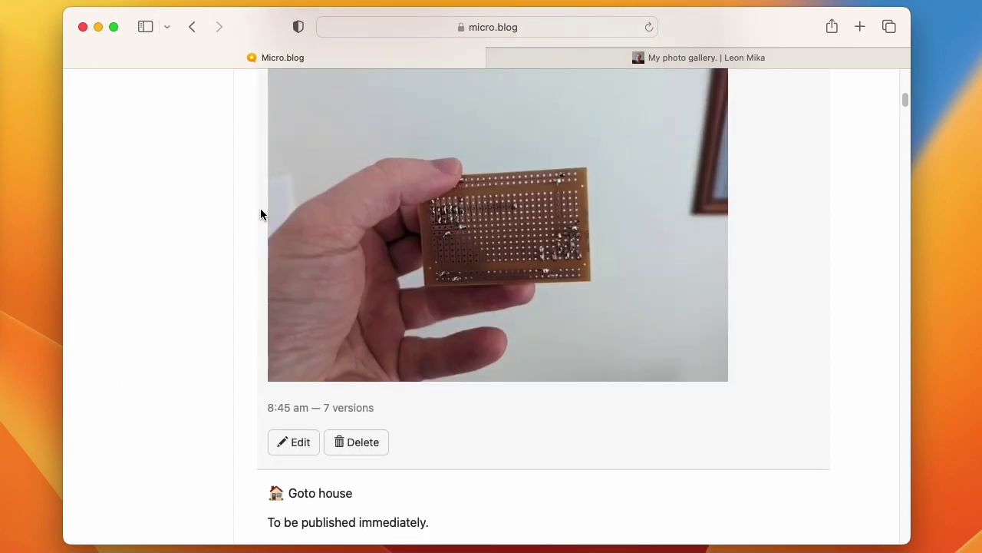
scroll(260, 214, "up", 20)
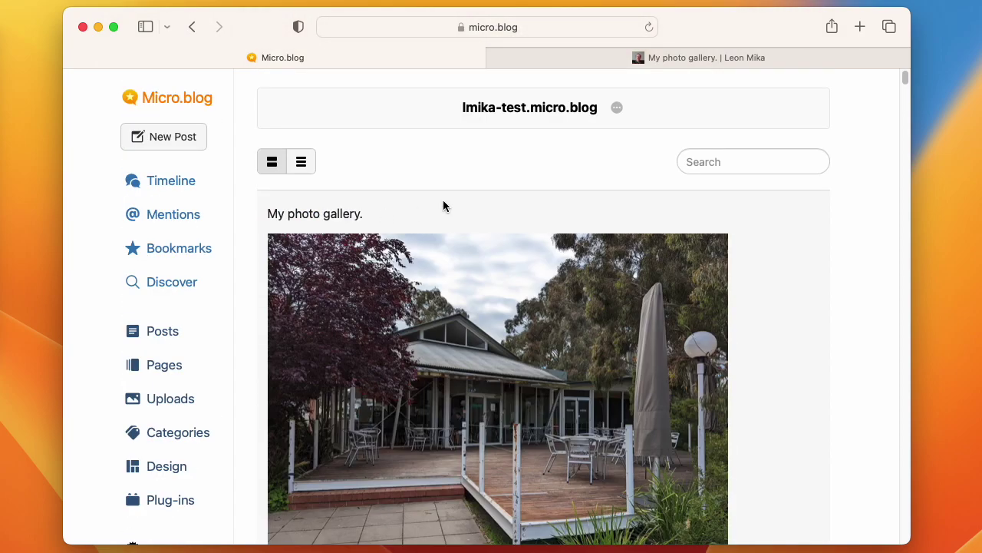
left_click(697, 61)
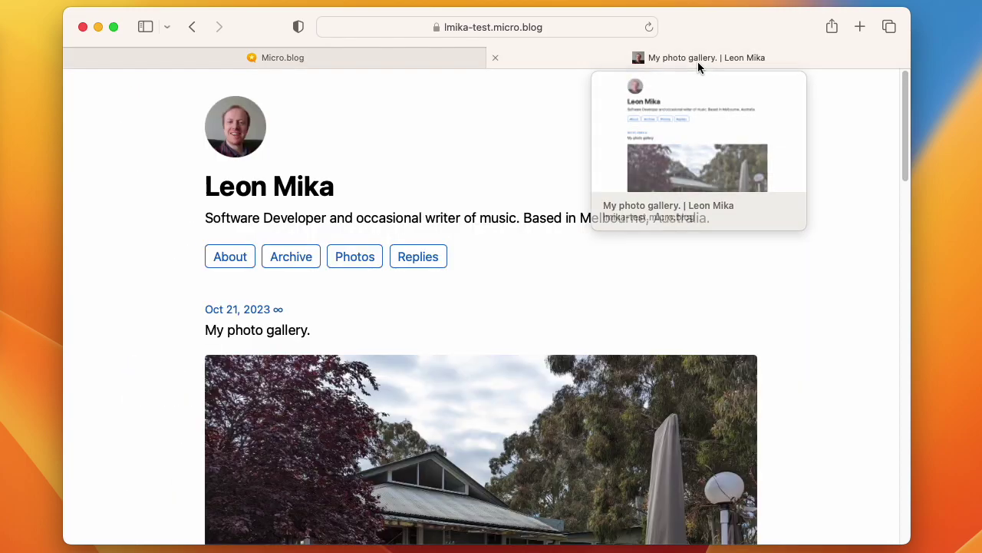
scroll(496, 292, "down", 5)
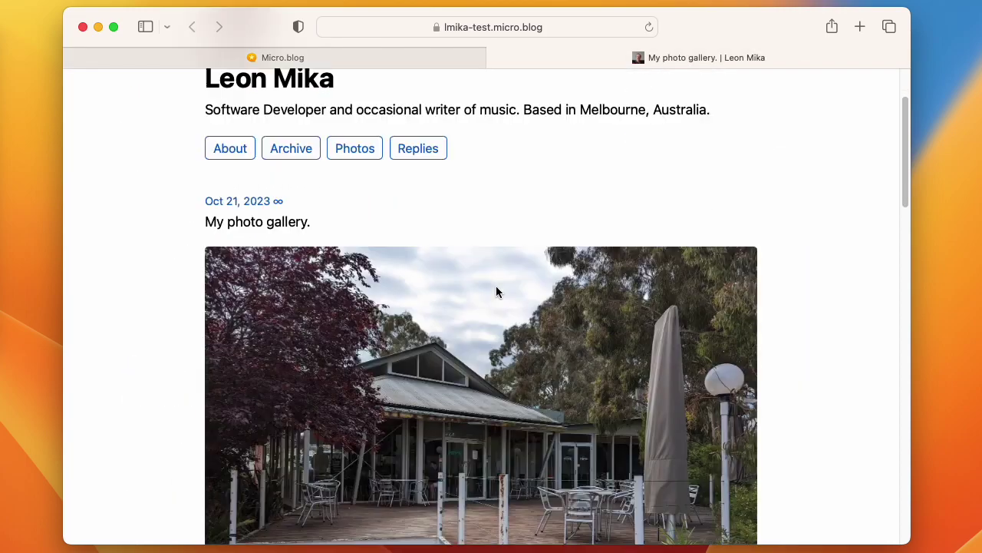
scroll(496, 292, "down", 20)
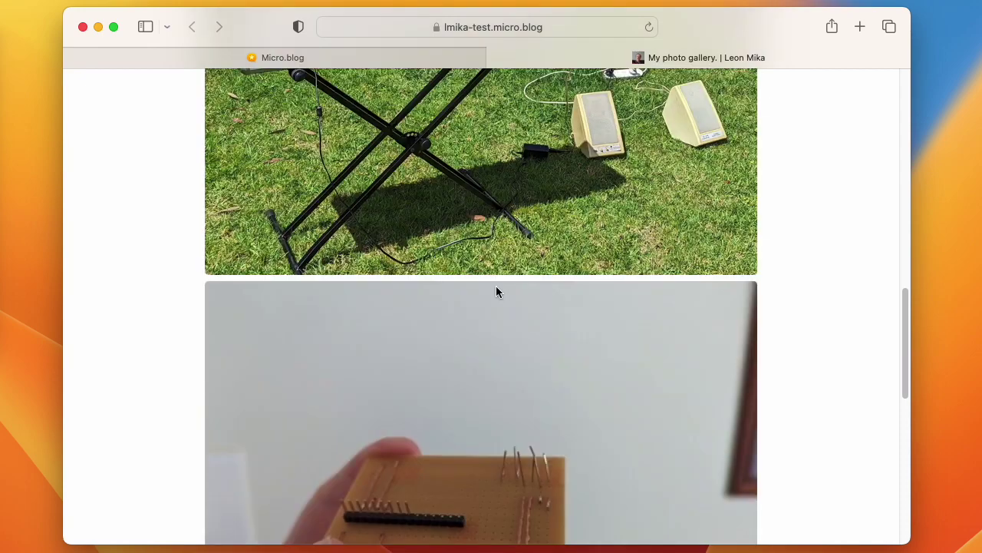
scroll(496, 291, "up", 20)
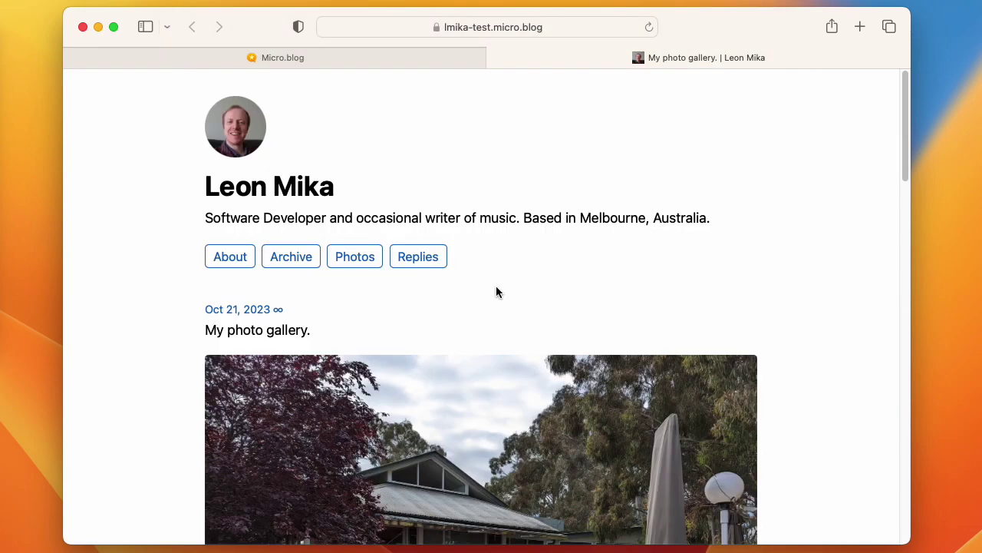
- Search the Micro.blog plug-in directory for "lightbox" and install the GLightbox plug-in
left_click(410, 63)
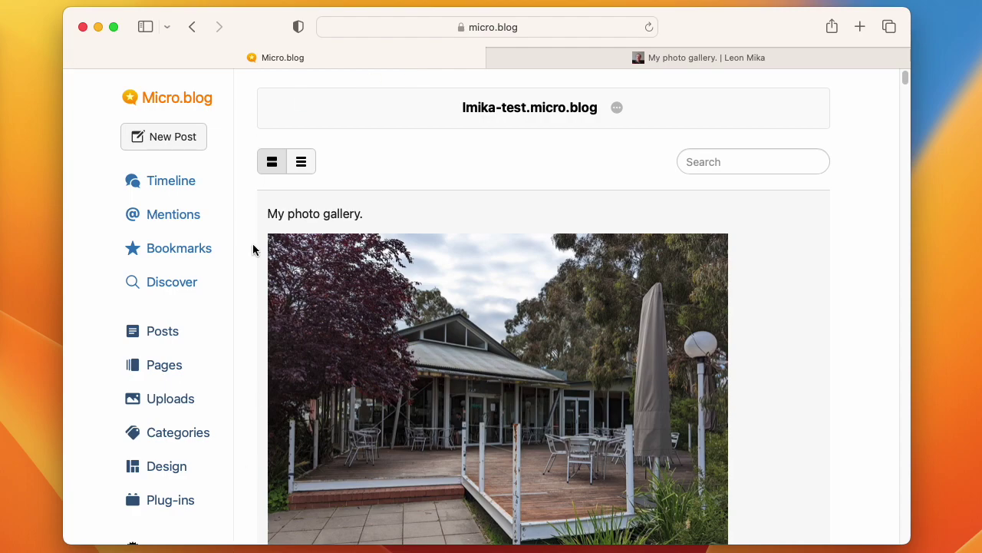
left_click(182, 507)
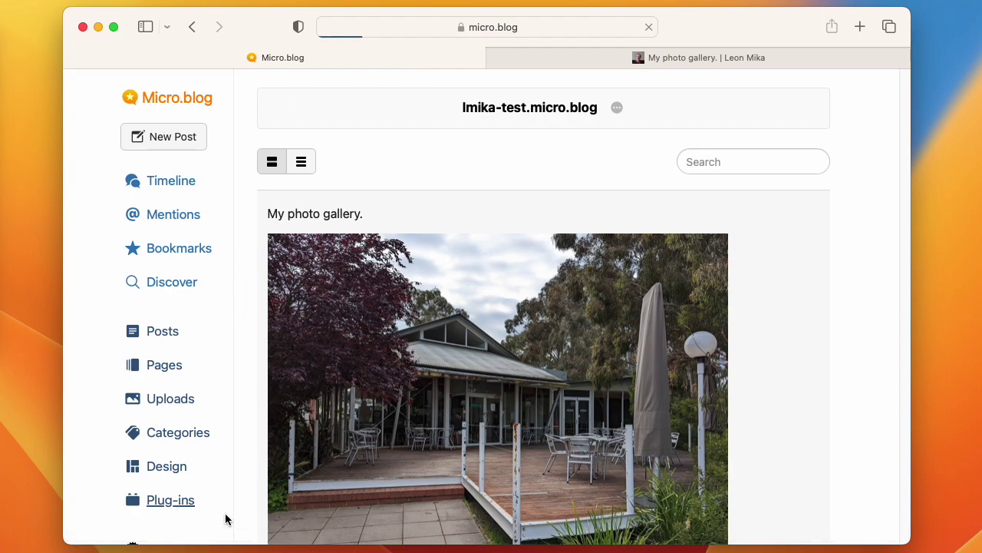
left_click(780, 165)
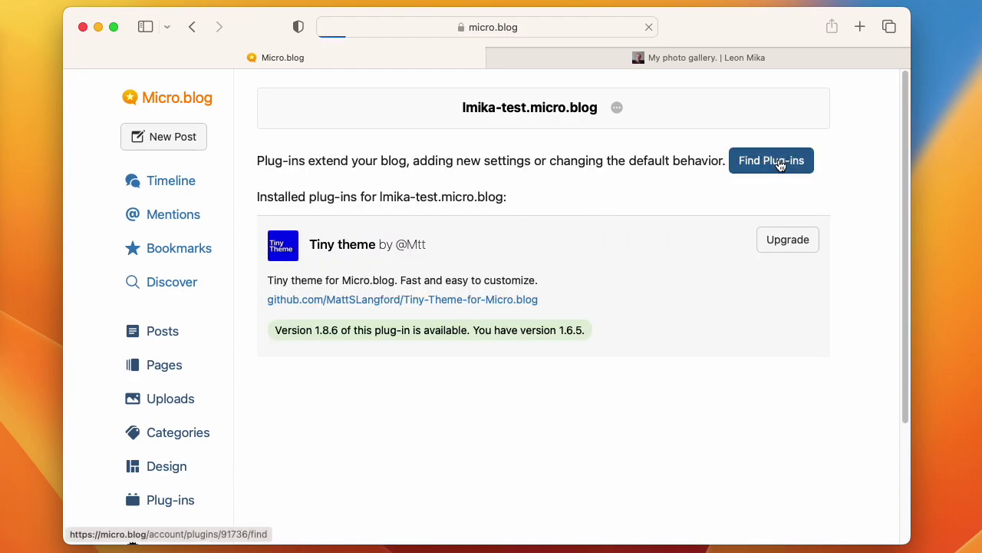
left_click(722, 167)
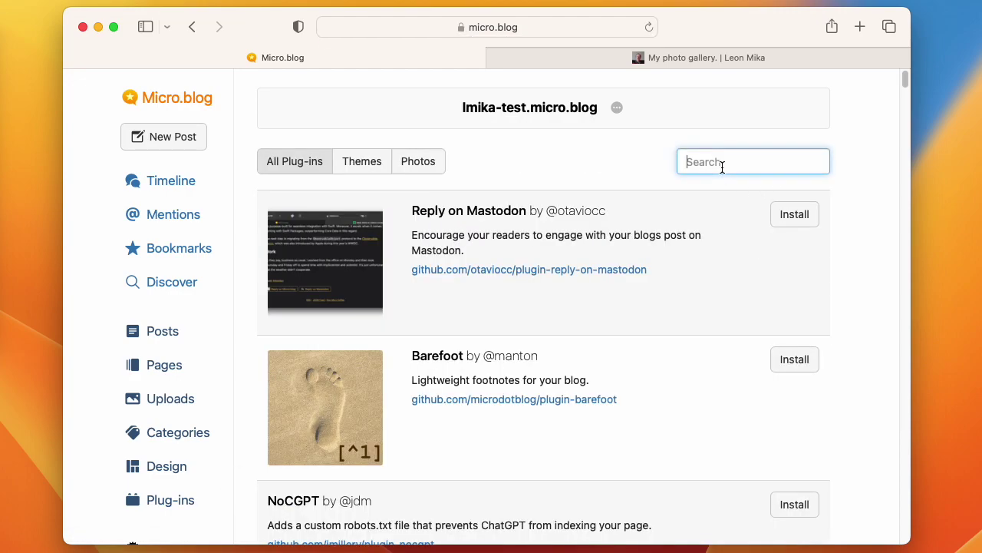
type("lightbox")
key("Return")
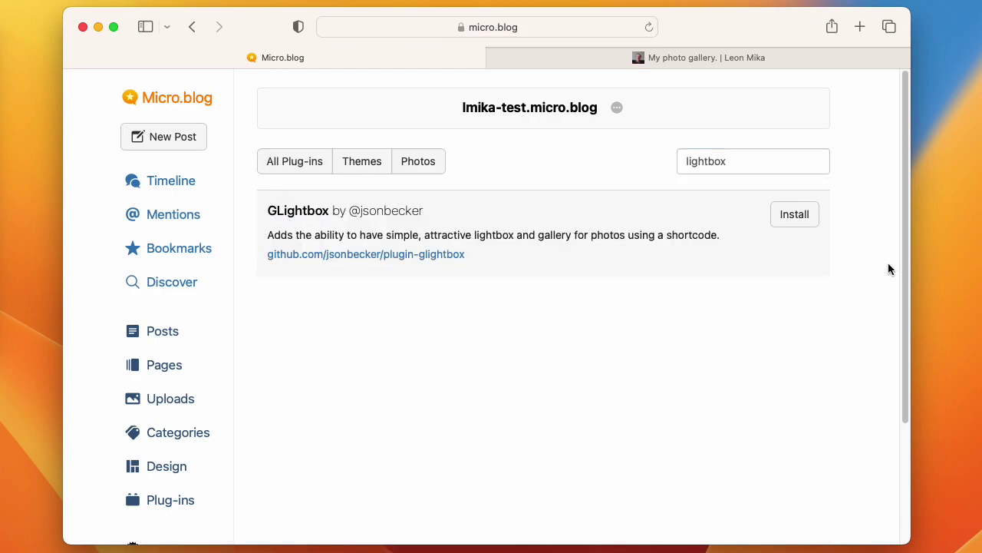
left_click(810, 219)
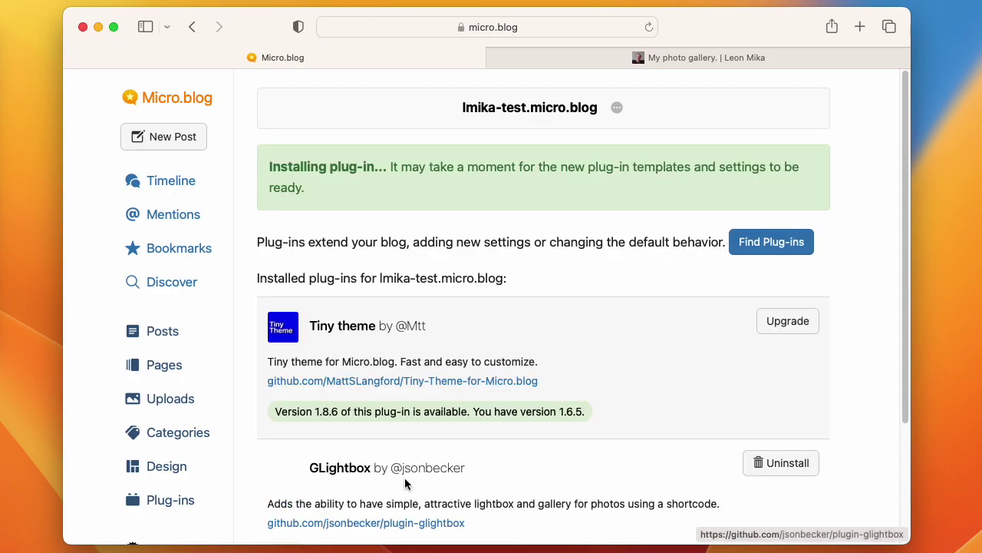
- Open the GLightbox plug-in's GitHub page in a new tab and read the README's usage, shortcode and img-gallery instructions
scroll(405, 479, "down", 1)
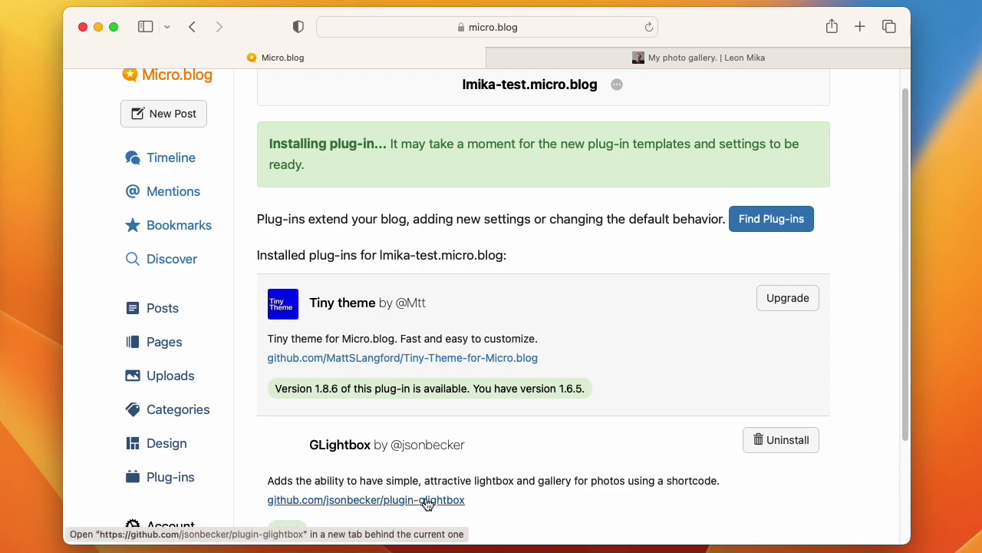
left_click(426, 500, "super")
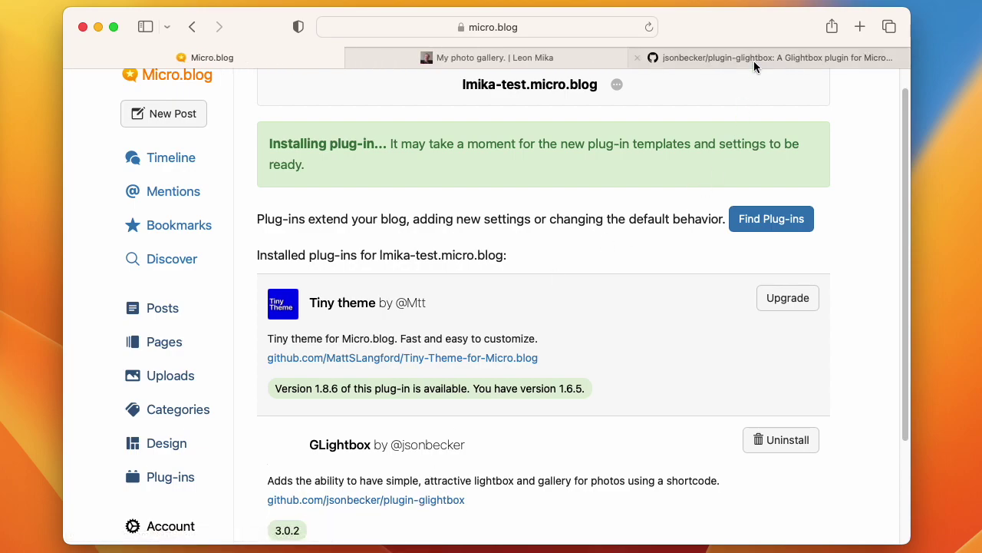
left_click(755, 62)
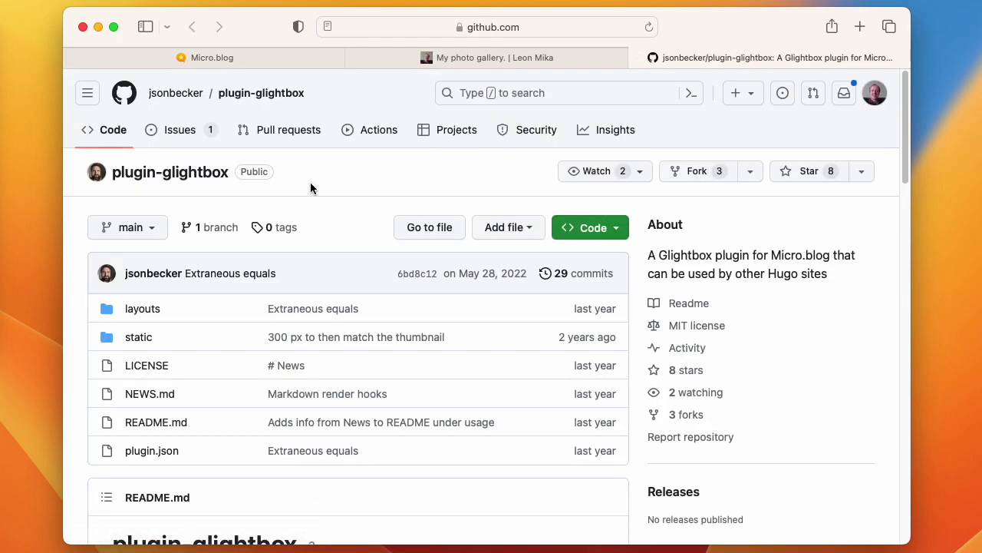
scroll(310, 181, "down", 2)
scroll(310, 181, "down", 8)
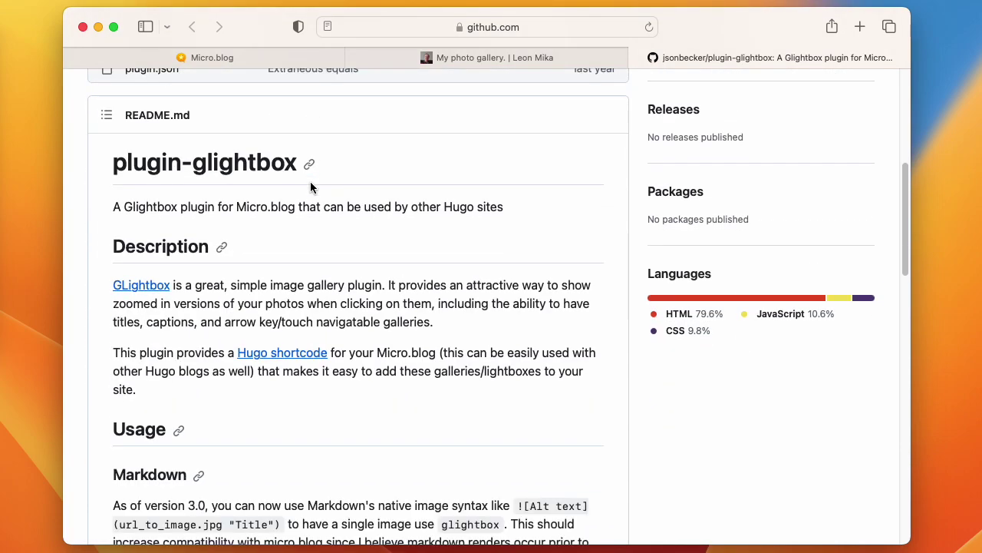
scroll(310, 187, "down", 6)
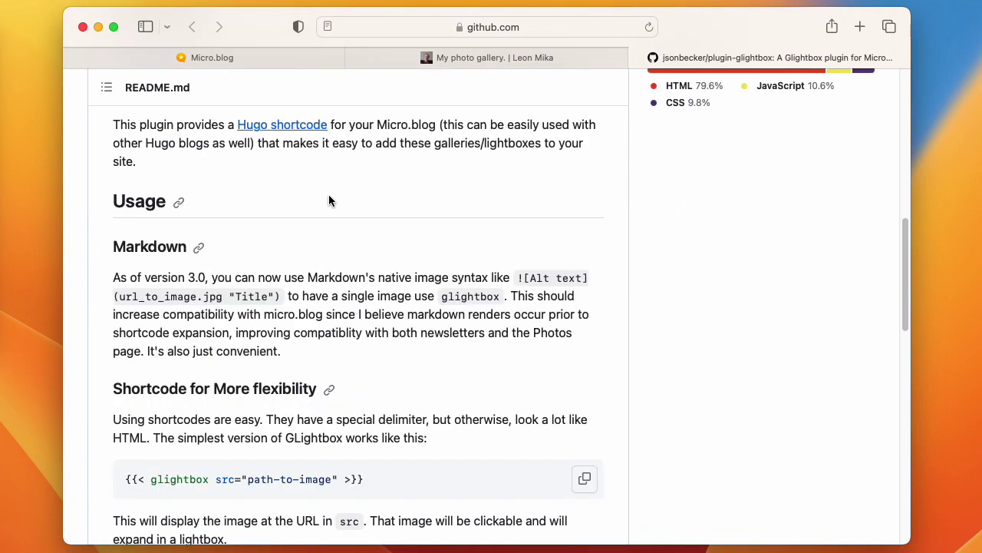
scroll(426, 204, "down", 3)
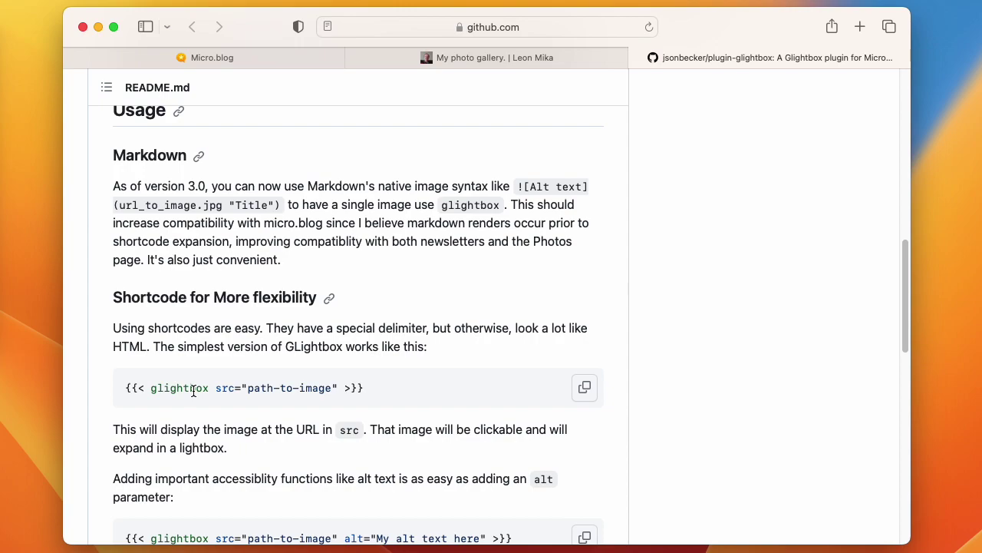
scroll(510, 354, "down", 5)
scroll(507, 360, "down", 10)
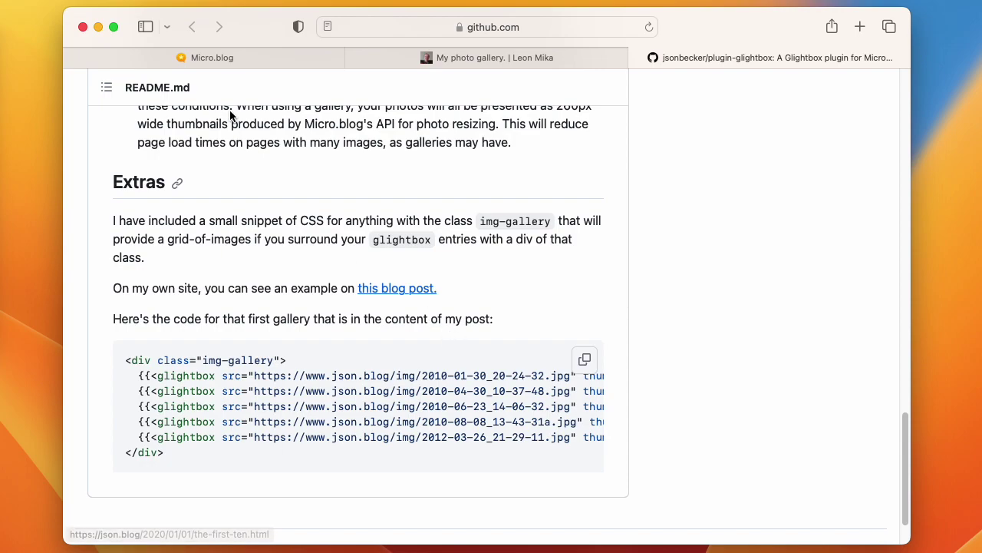
- Return to the Micro.blog posts list and open the "My photo gallery." post for editing
left_click(211, 57)
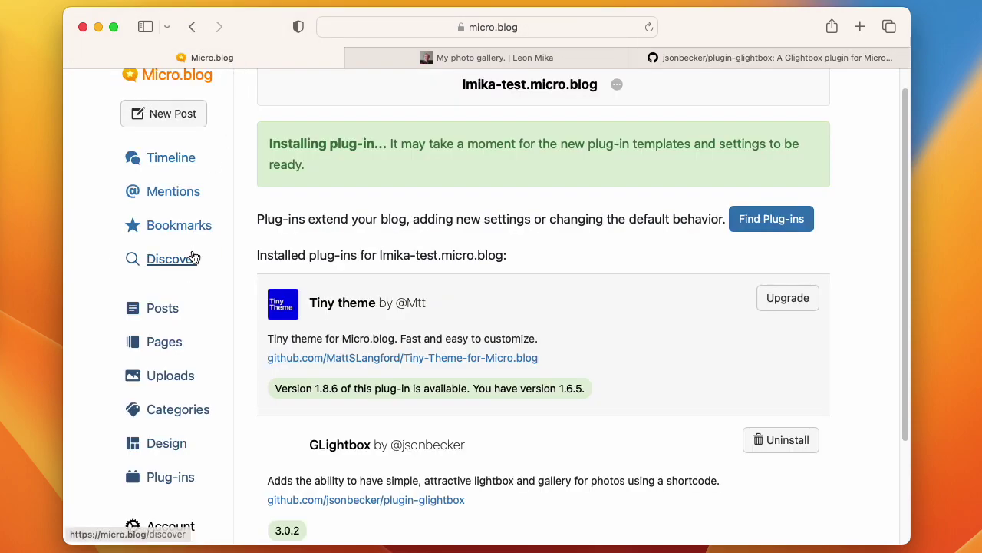
left_click(165, 310)
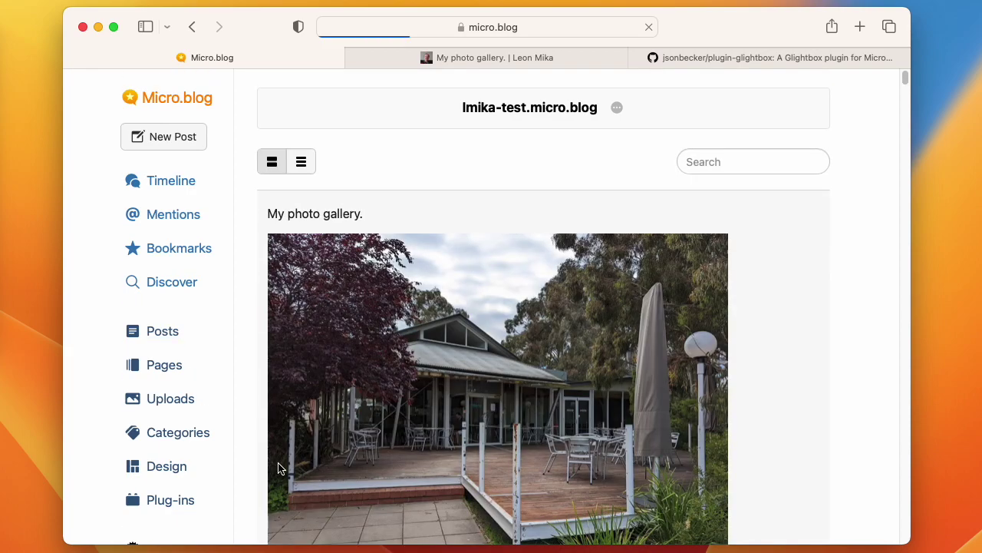
scroll(254, 362, "down", 5)
scroll(254, 363, "down", 15)
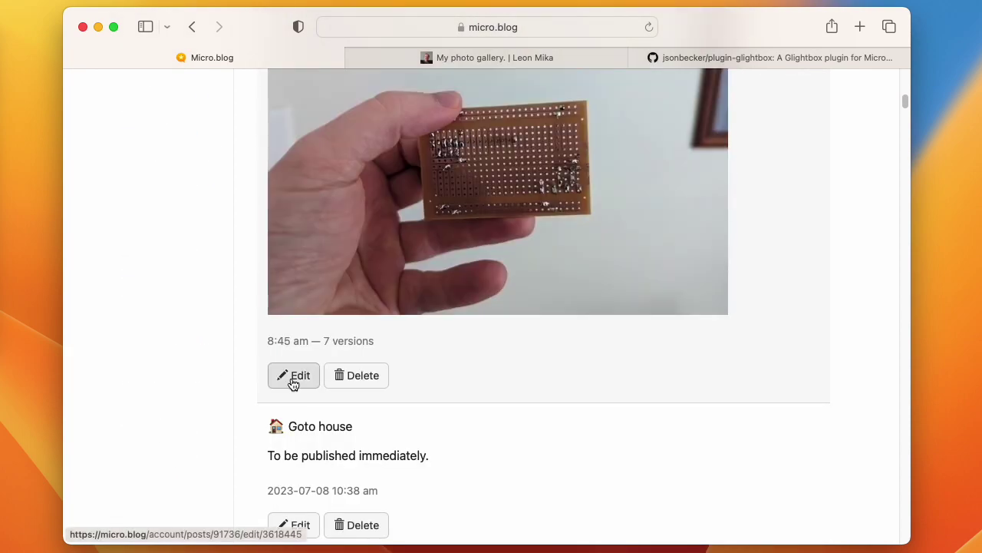
left_click(293, 384)
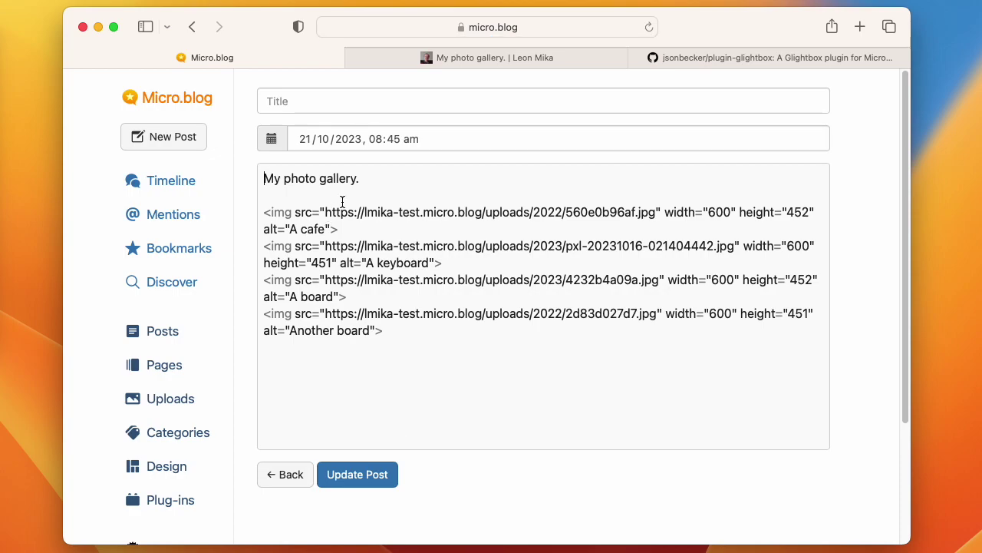
- Wrap the four img tags in the post body in a <div class="img-gallery"> element with a closing </div>
left_click(292, 195)
key("super+Tab")
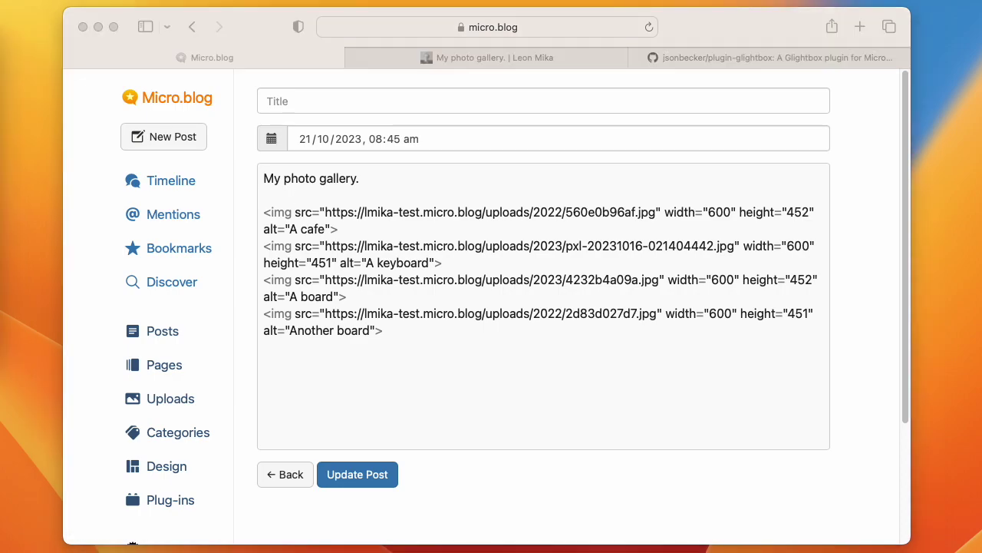
left_click(334, 199)
key("Return")
type("<div ")
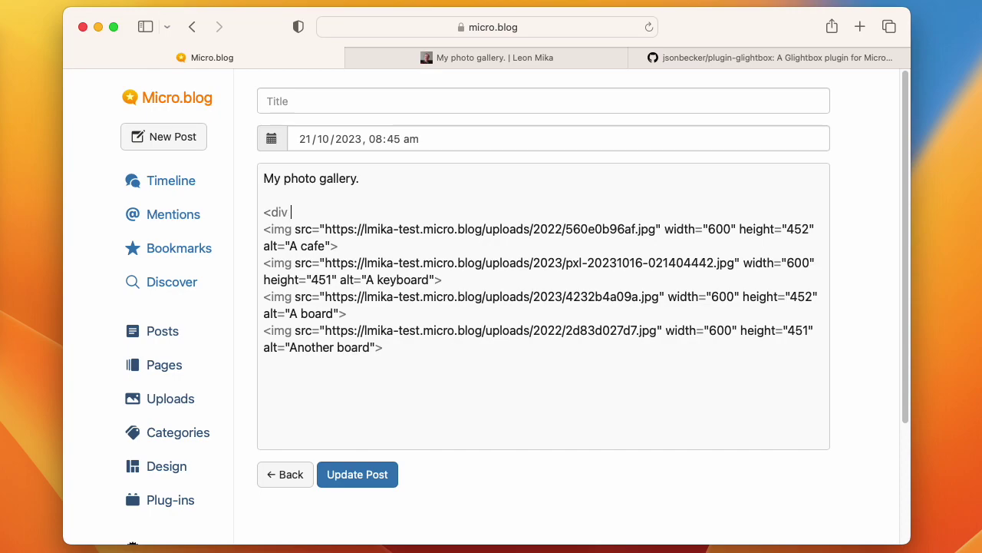
type("class=\"img-gal")
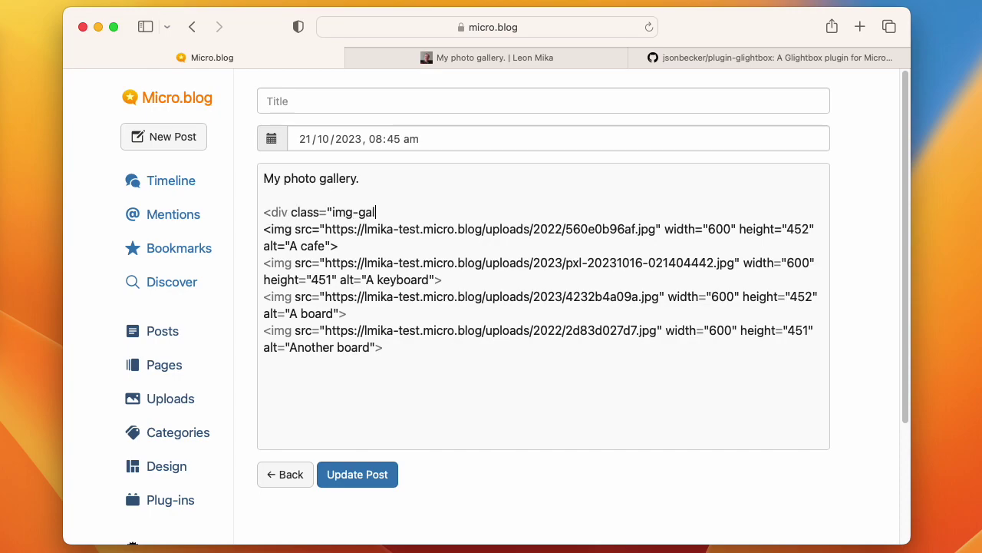
type("lery\">")
key("Down")
key("Down")
type("</div>")
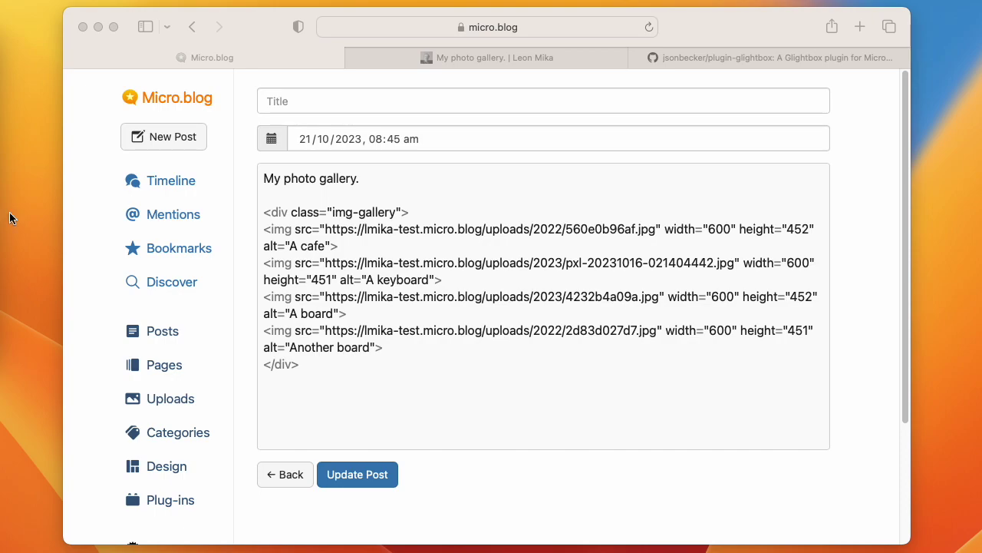
- Replace the width and height attributes of the "A cafe" image with gallery="2023-my-photos"
left_click(664, 229)
key("shift+alt+Right")
key("shift+alt+Right")
key("shift+alt+Right")
key("shift+alt+Right")
key("shift+alt+Right")
key("shift+alt+Left")
key("shift+Left")
key("BackSpace")
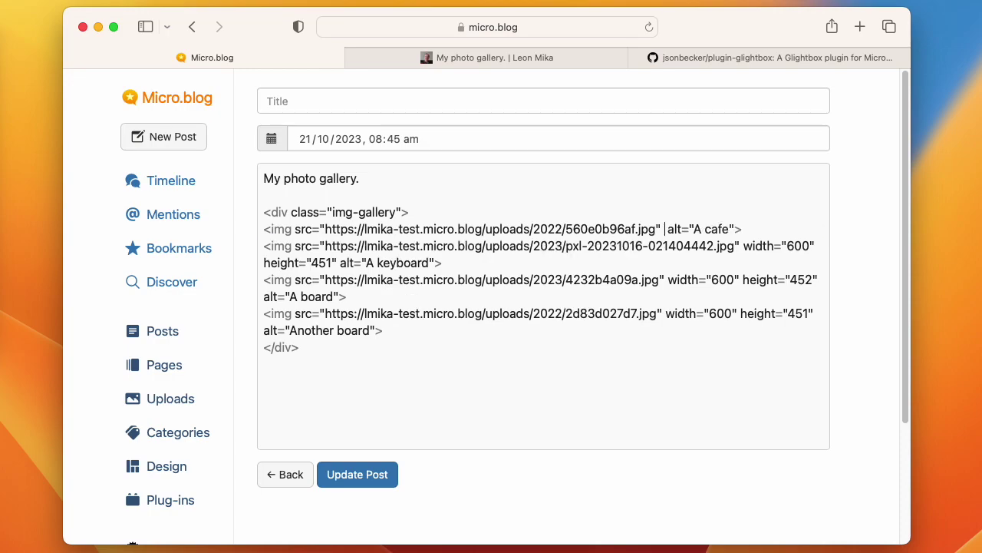
type("gallery=\"2023-my-photos\"")
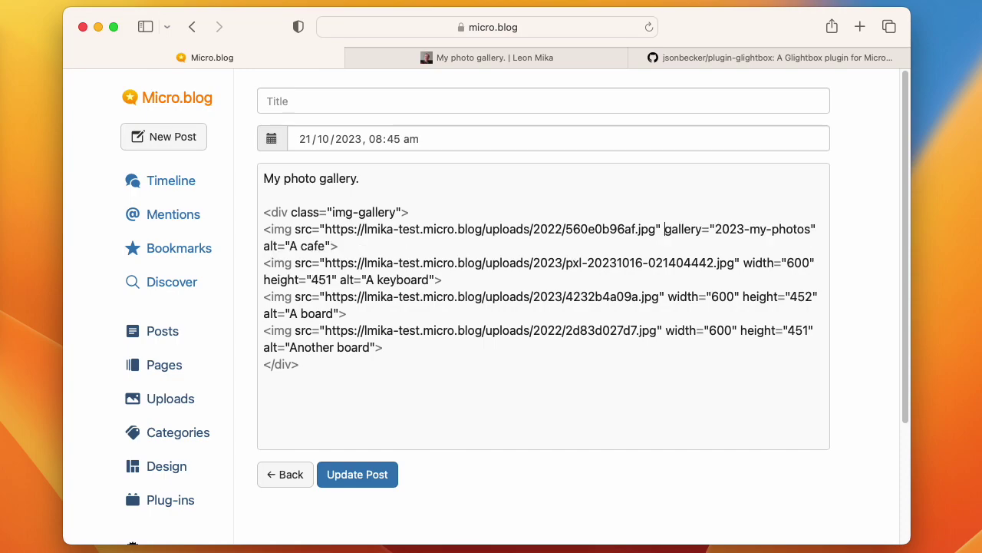
- Replace the width and height attributes of the "A keyboard" image with gallery="2023-my-photos"
key("alt+shift+Right")
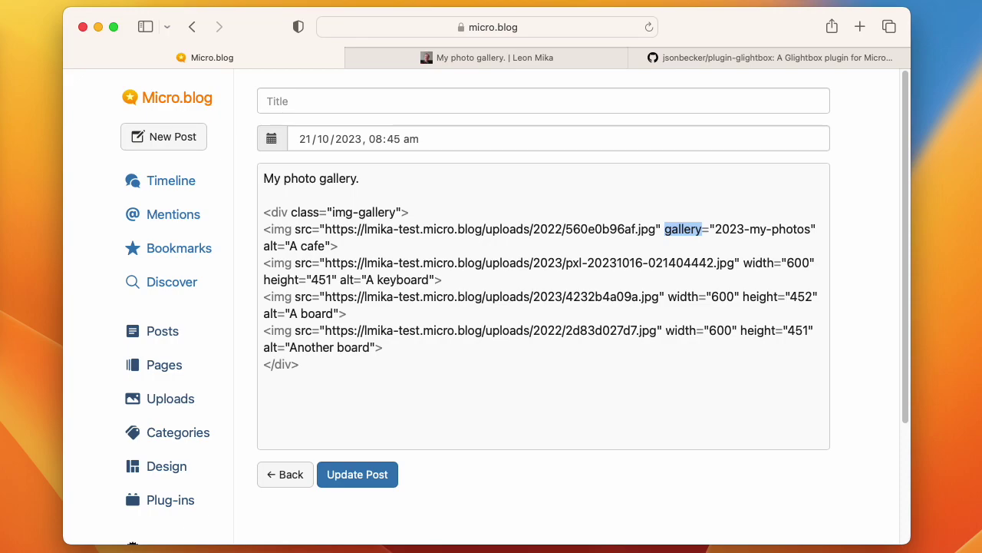
left_click(337, 246)
key("alt+shift+Right")
key("alt+shift+Right")
key("alt+shift+Right")
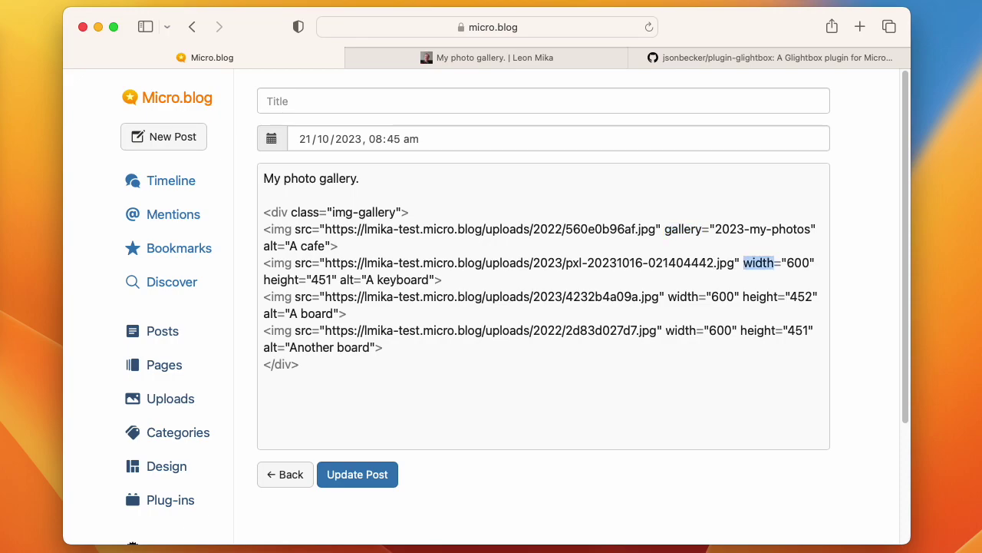
key("shift+Right")
key("shift+Right")
key("shift+Right")
key("shift+Right")
key("shift+Right")
key("shift+Right")
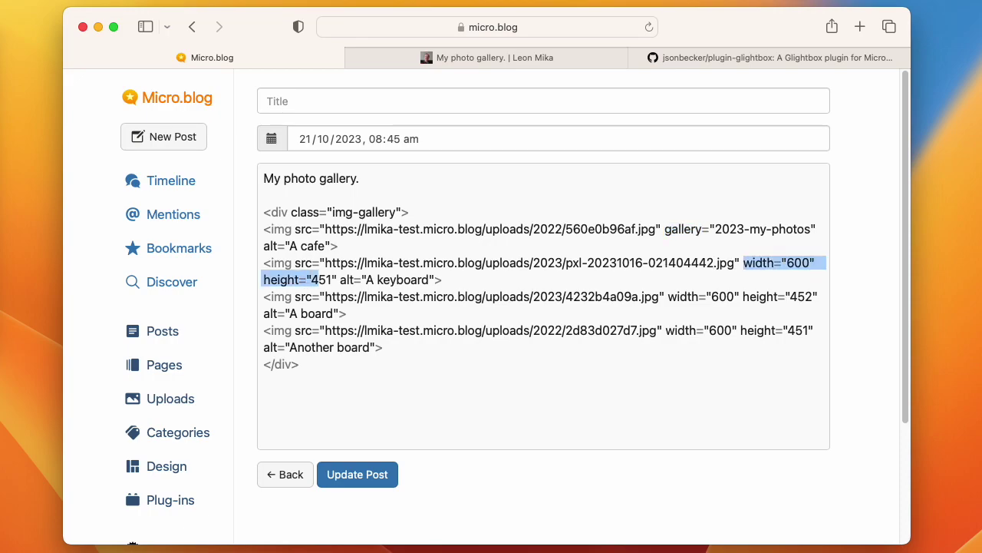
type("gallery=\"2023-my-photos\"")
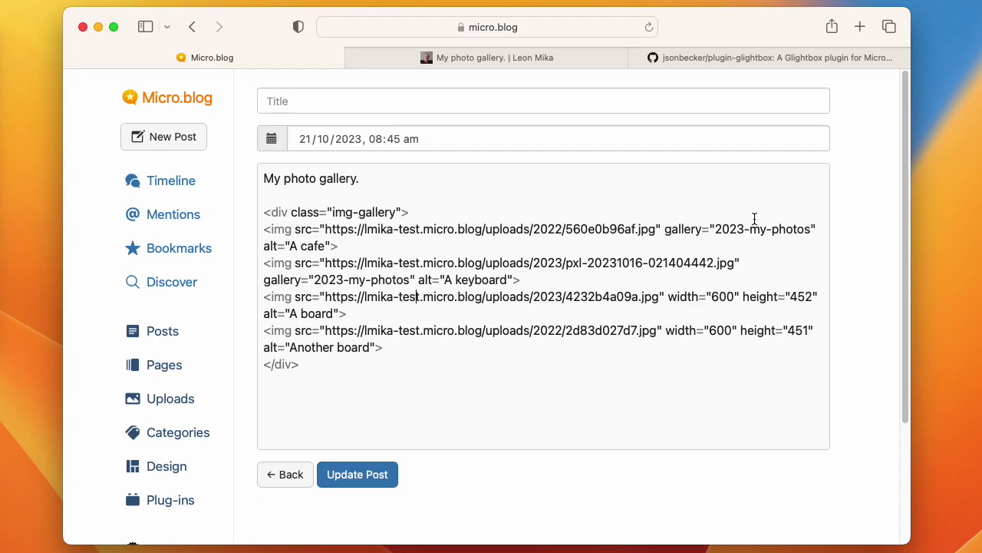
- Replace the width and height attributes of the "A board" image with gallery="2023-my-photos"
left_click(667, 298)
left_click_drag(667, 298, 819, 300)
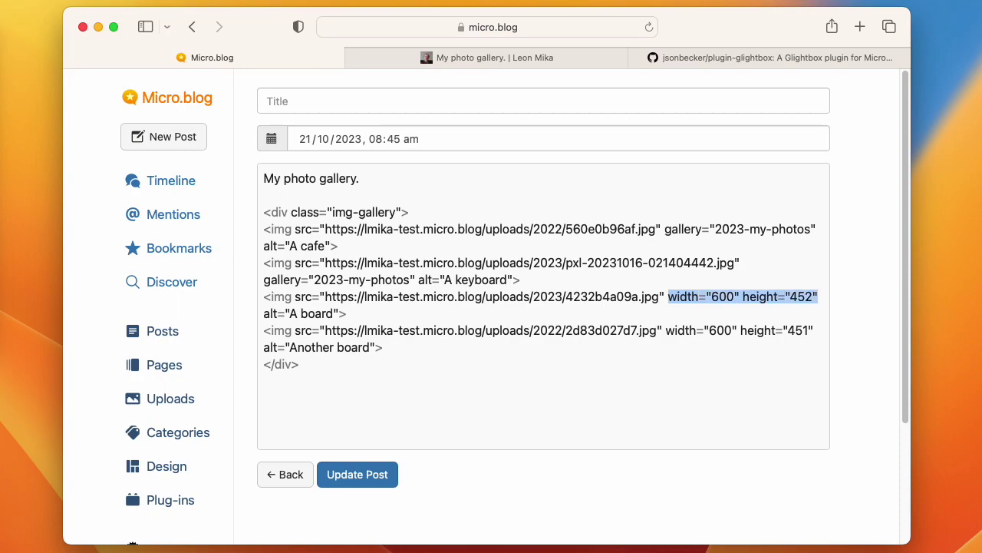
type("gallery=\"2023-my-photos\"")
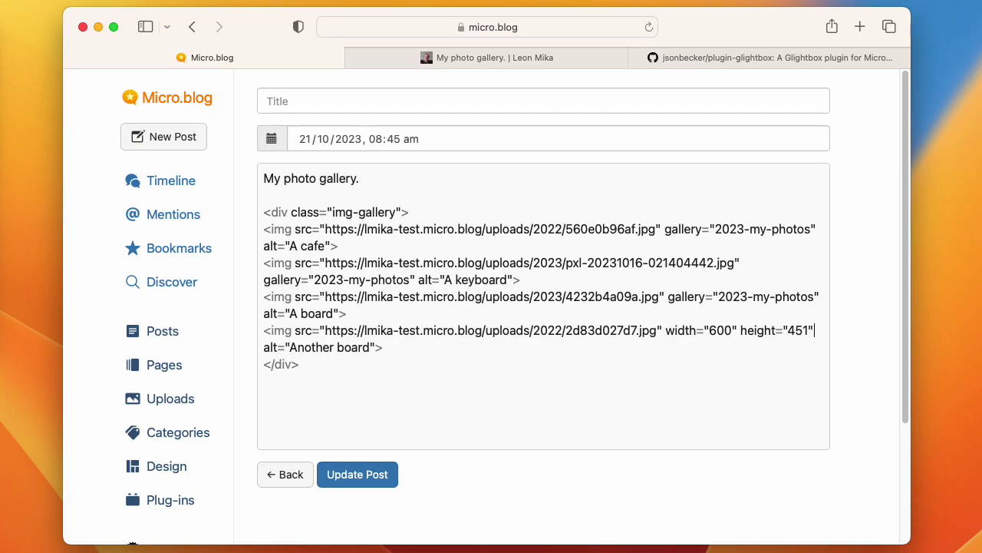
- Replace the width and height attributes of the "Another board" image with gallery="2023-my-photos"
key("shift+alt+Left")
key("shift+alt+Left")
key("shift+alt+Left")
key("shift+alt+Left")
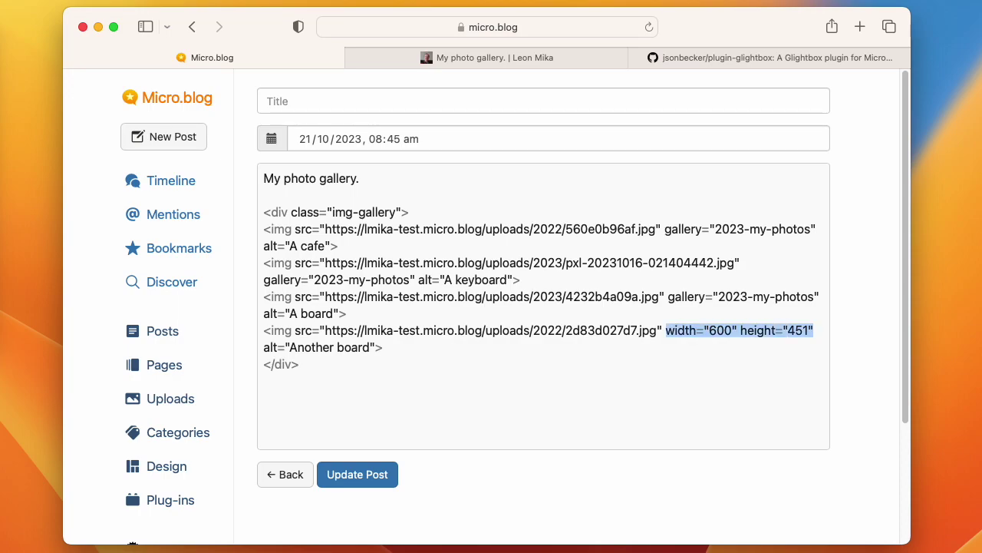
type("gallery=\"2023-my-photos\"")
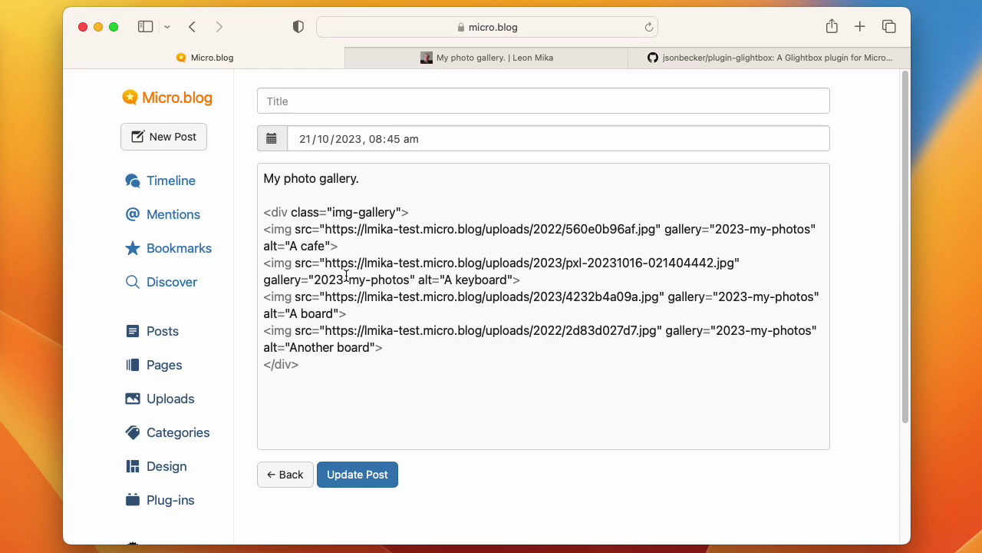
- Replace the opening <img of all four image tags in the post body with {{<glightbox
key("super+Tab")
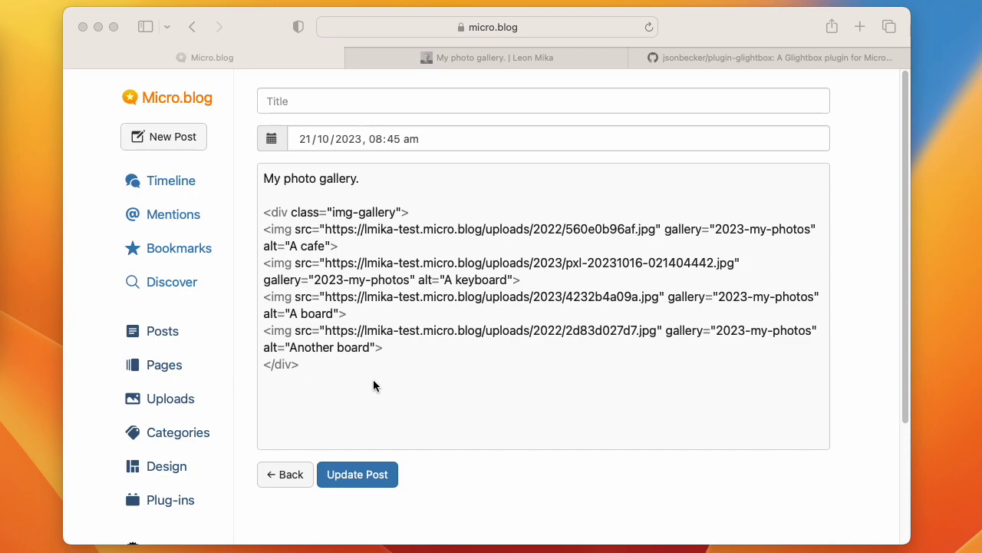
key("super+Tab")
left_click_drag(294, 229, 264, 229)
type("{{<glightbox")
key("Down")
left_click(294, 263)
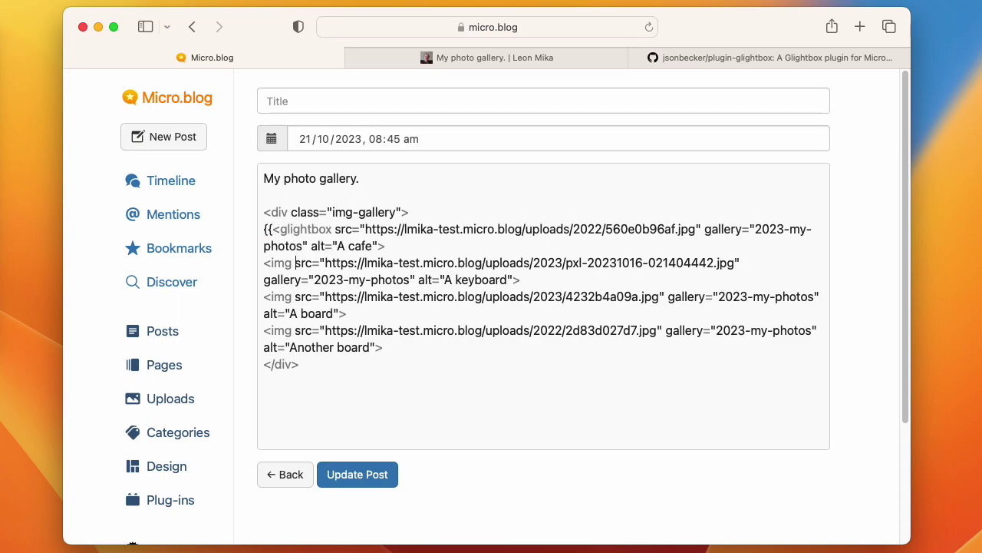
left_click_drag(293, 262, 264, 262)
type("{{<glightbox")
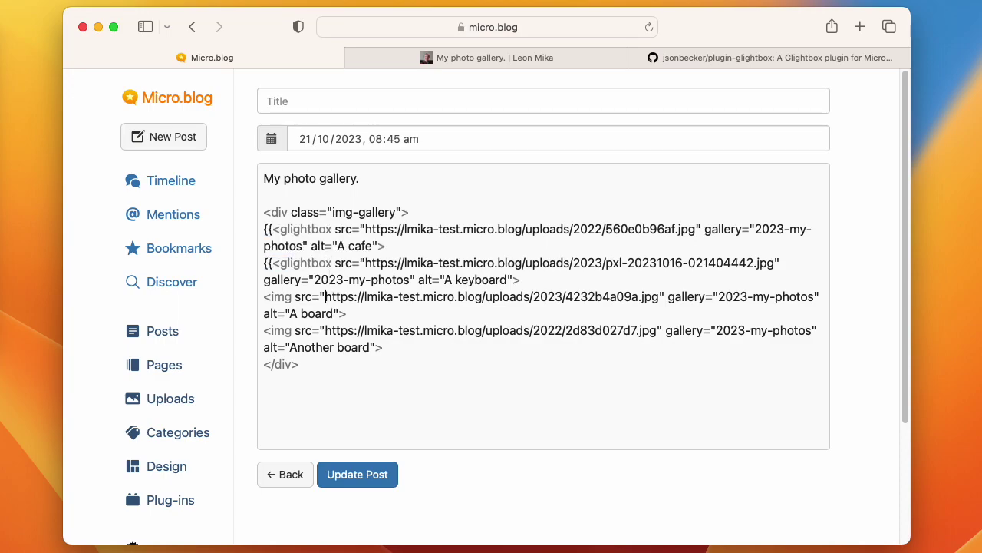
left_click_drag(293, 296, 264, 297)
type("{{<glightbox")
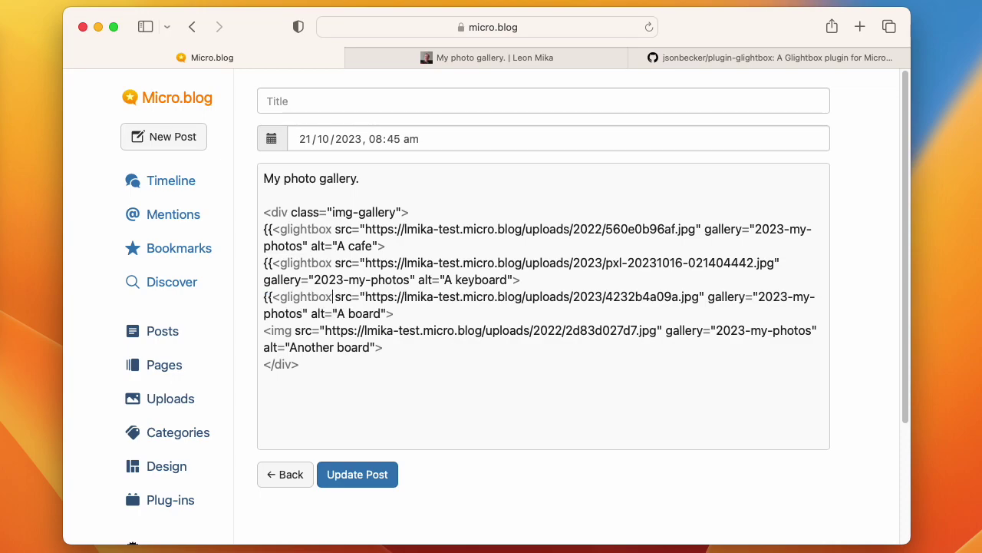
left_click(325, 330)
left_click_drag(293, 330, 264, 330)
type("{{<glightbox")
- Change the closing > of all four glightbox tags to >}} so that each becomes a complete shortcode
left_click(431, 347)
key("BackSpace")
type(">}}")
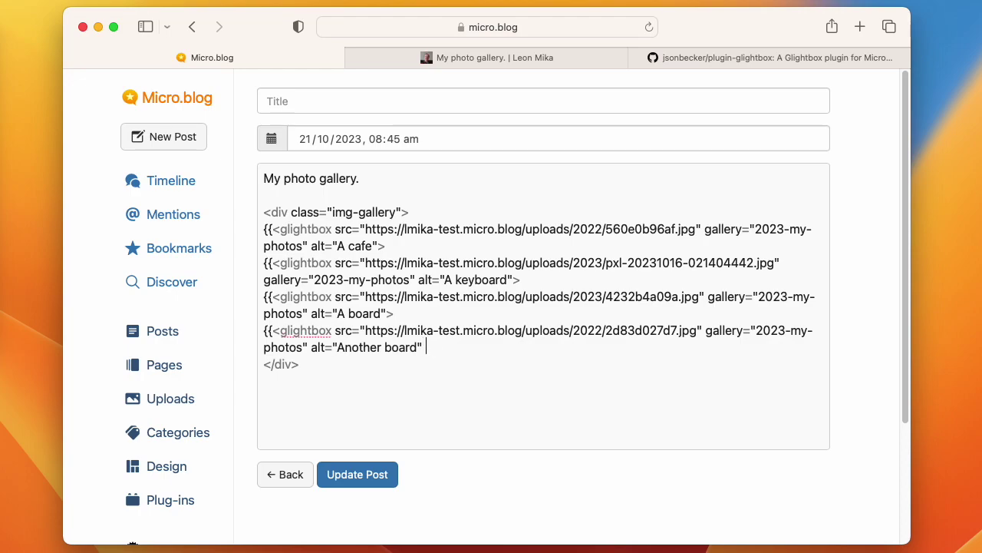
key("shift+Left")
key("shift+Left")
key("shift+Left")
key("shift+Left")
key("shift+Left")
key("shift+Right")
left_click(393, 313)
key("BackSpace")
left_click(521, 279)
key("BackSpace")
type(">}}")
left_click(386, 245)
key("BackSpace")
type(">}}")
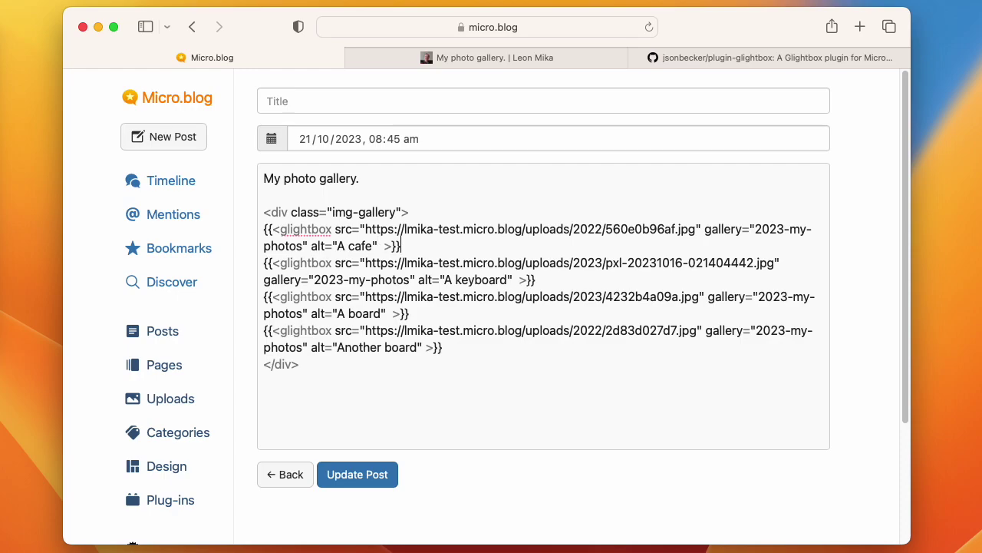
- Publish the updated post and go back to the posts list
left_click(346, 245)
left_click(353, 489)
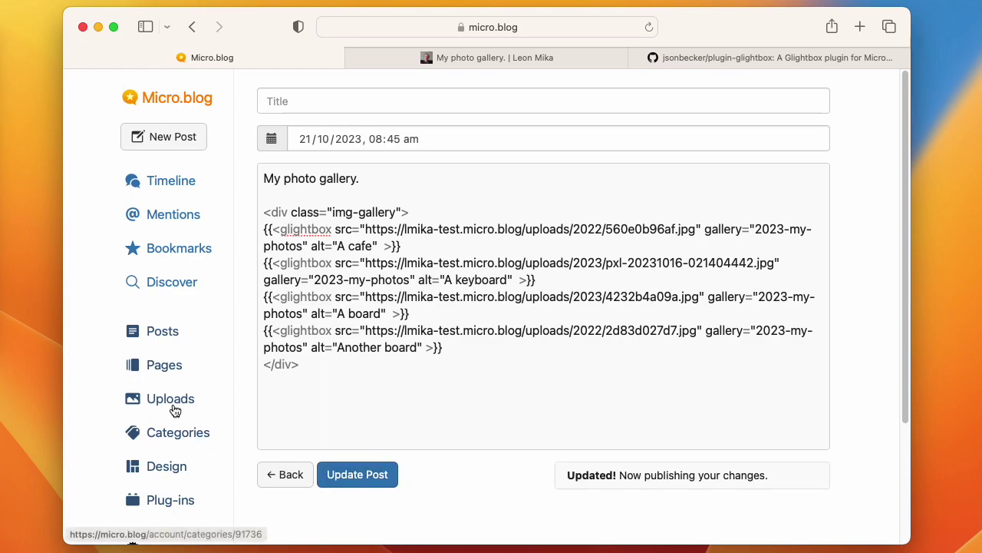
left_click(175, 339)
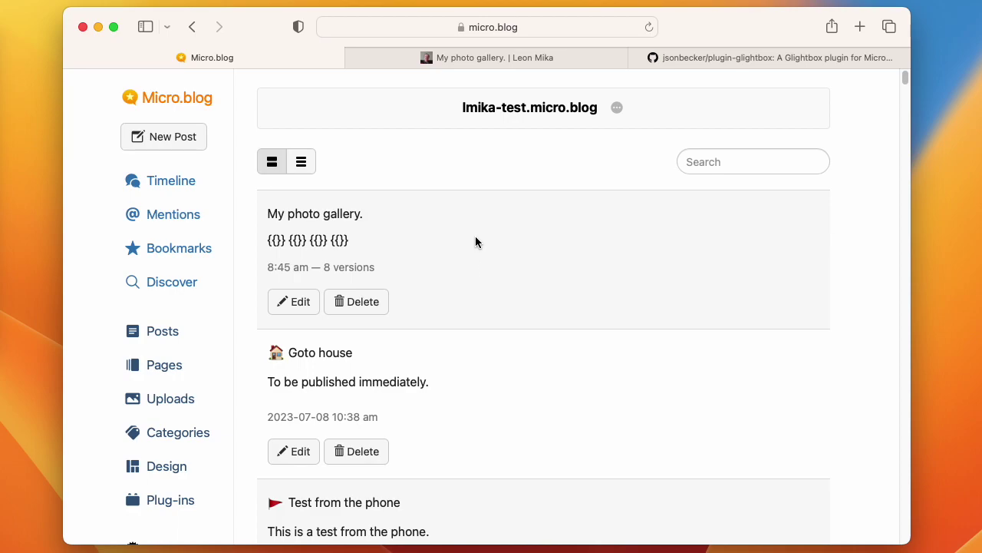
- Reload the published "My photo gallery." page and check how the four images are laid out
left_click(575, 54)
left_click(649, 27)
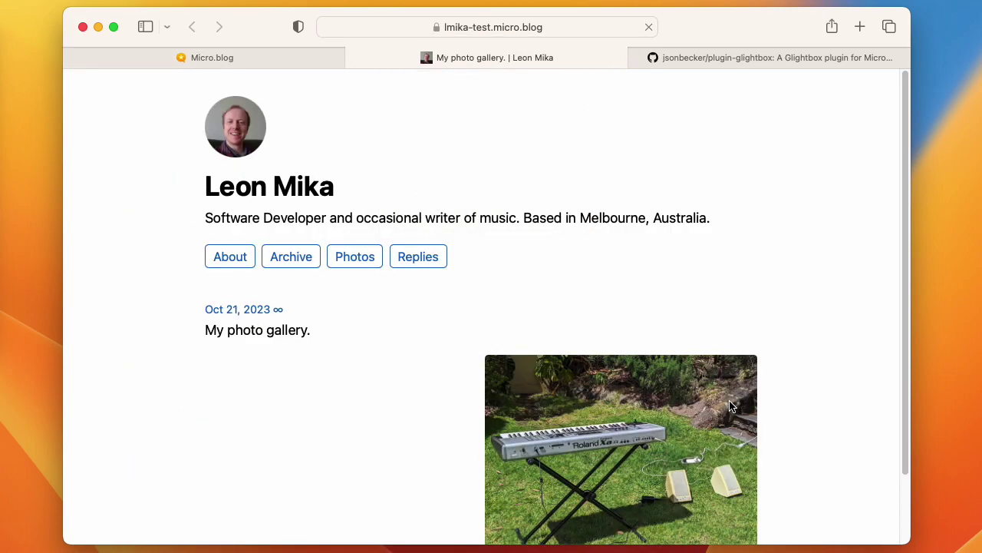
scroll(857, 257, "down", 3)
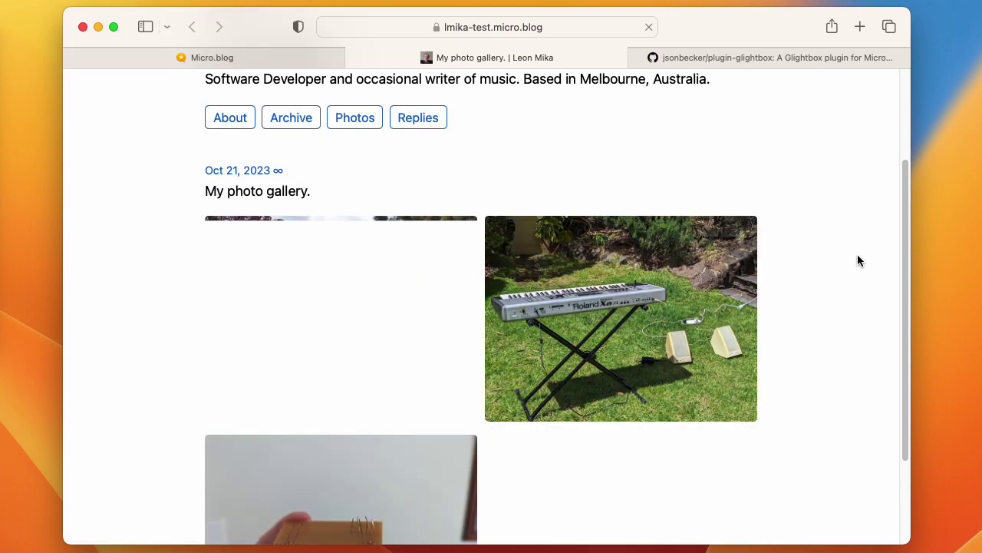
scroll(857, 261, "down", 3)
scroll(858, 261, "up", 2)
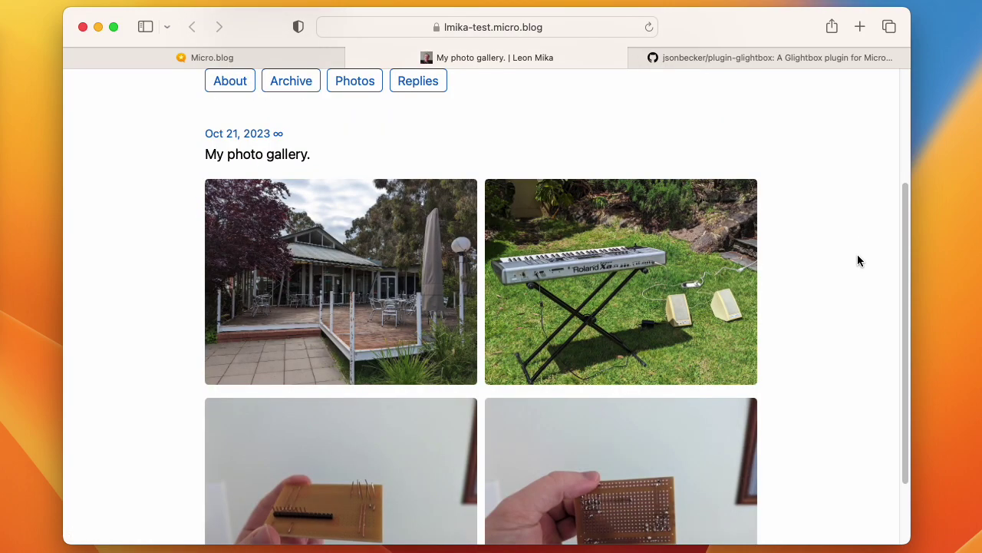
- View the cafe photo in the lightbox, browse through the gallery's other photos and close the lightbox
left_click(348, 273)
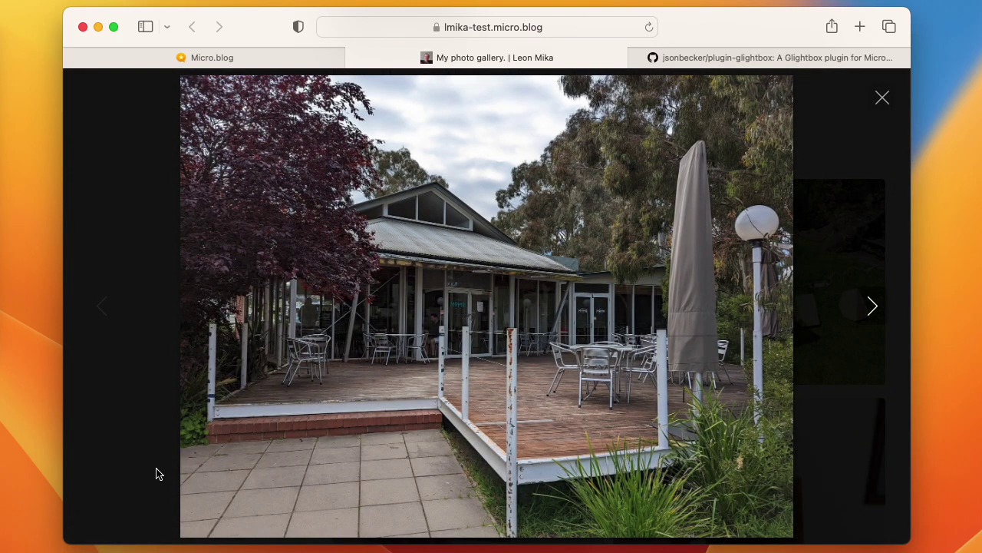
key("Right")
key("Right")
key("Left")
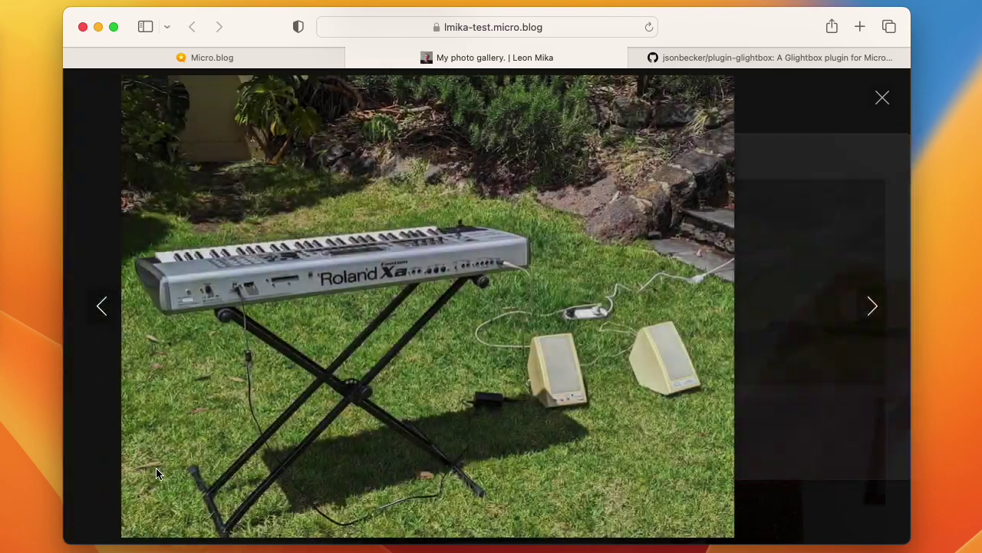
key("Right")
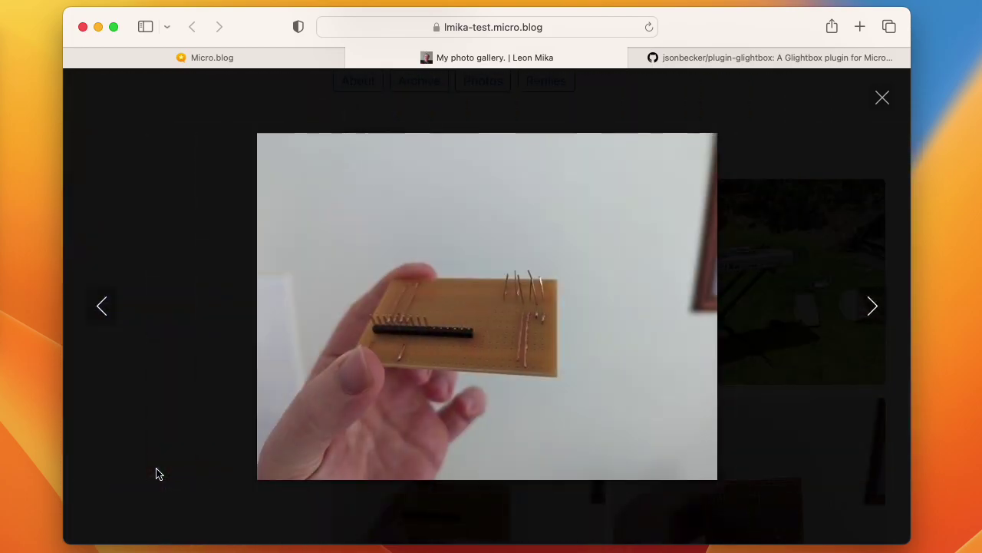
key("Left")
key("Left")
key("Right")
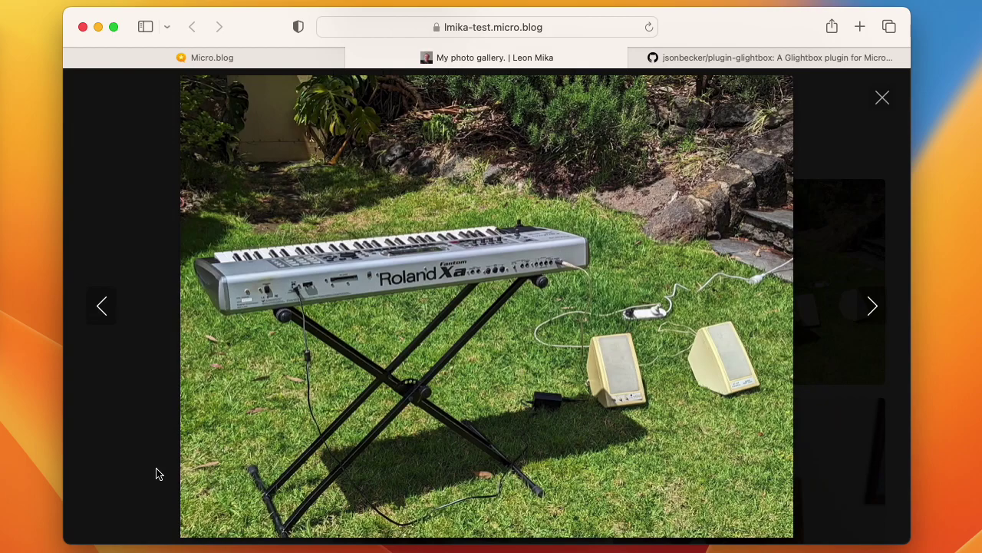
key("Right")
key("Right")
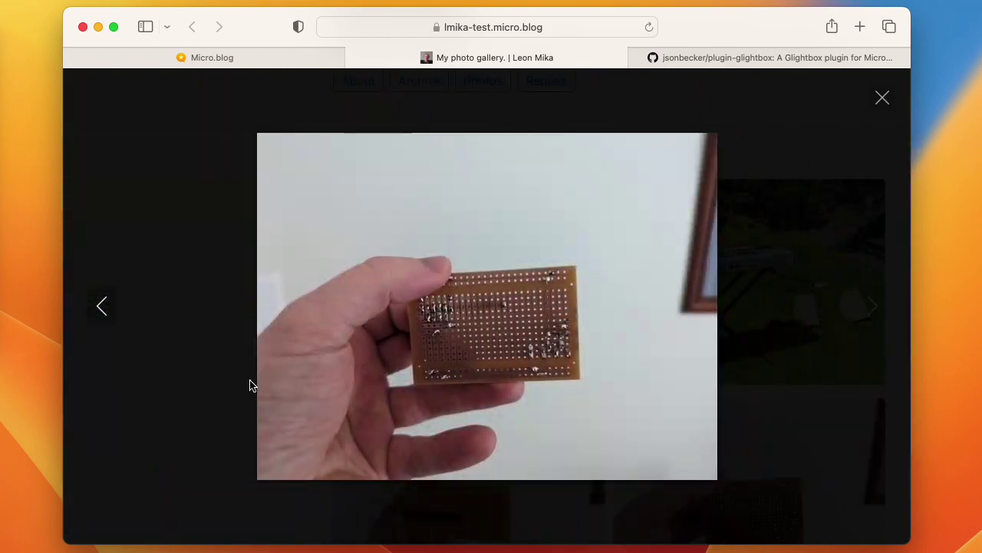
left_click(884, 101)
scroll(350, 384, "up", 3)
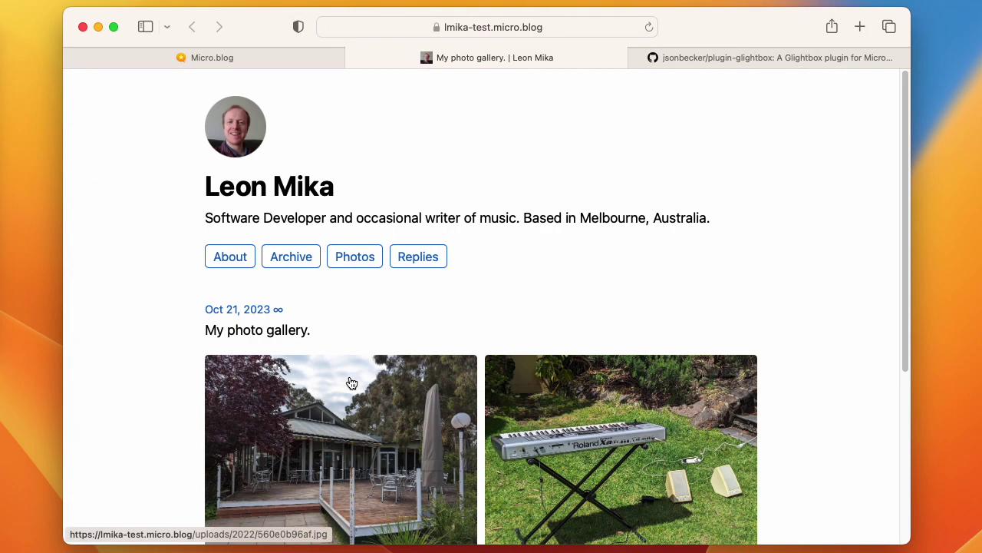
- Reopen the "My photo gallery." post, add description="This is one of my favourite cafes to go to. ☕" to the "A cafe" shortcode and update the post
left_click(294, 58)
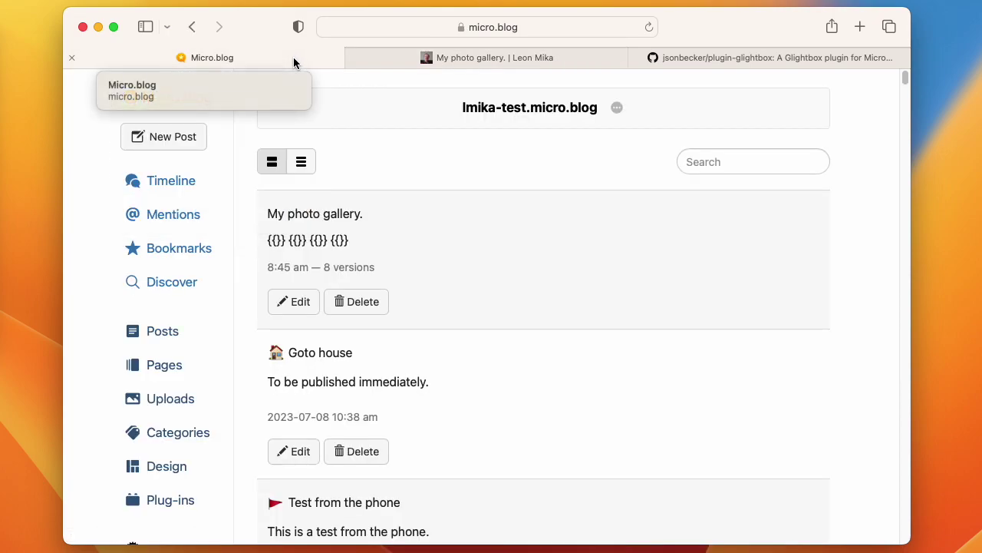
left_click(300, 302)
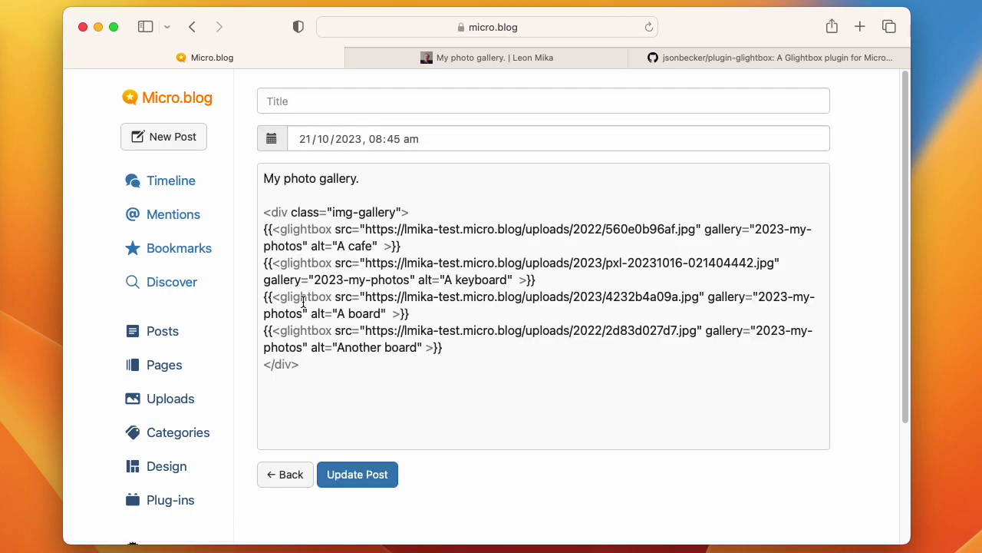
left_click_drag(409, 246, 264, 229)
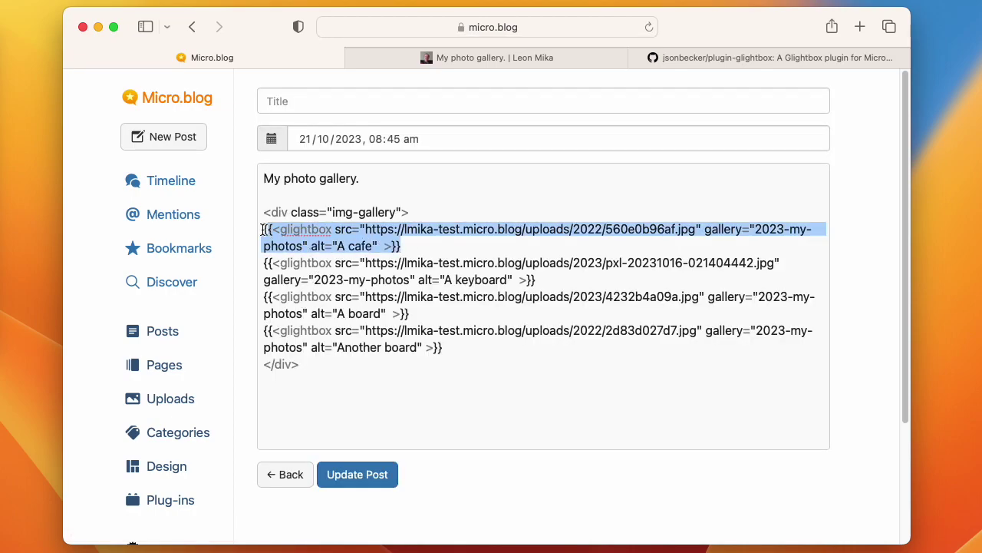
left_click(381, 246)
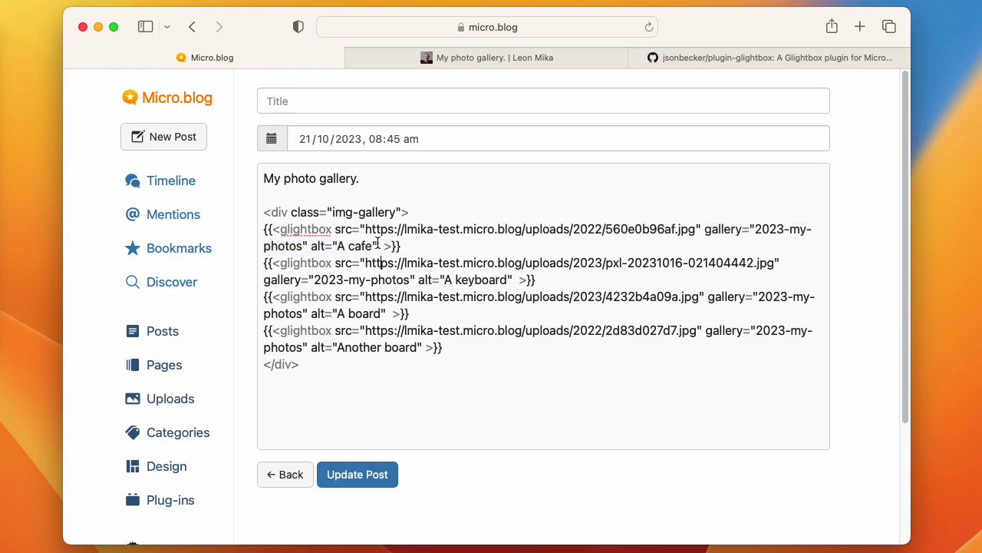
type("description=\"This is one of my ")
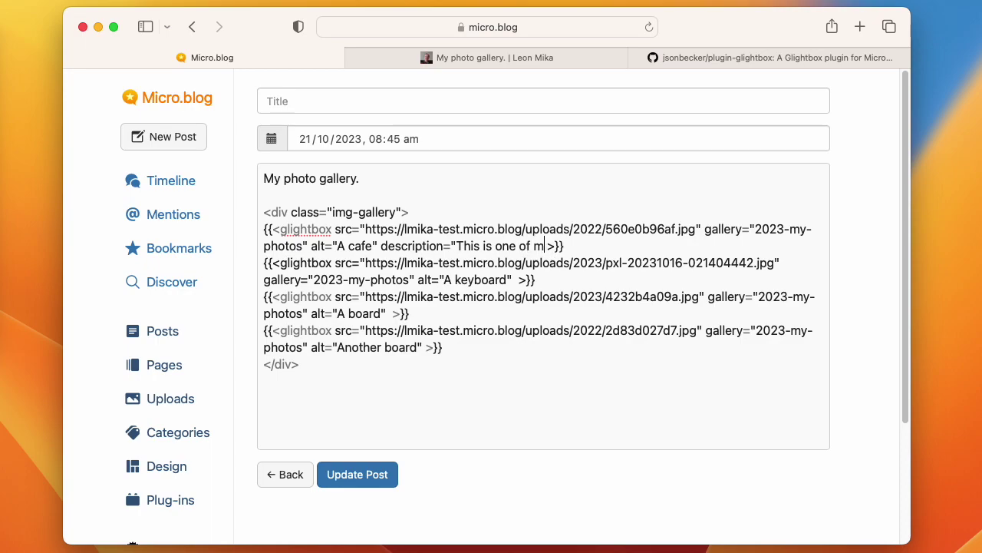
type("favourite")
type(" cafes to g")
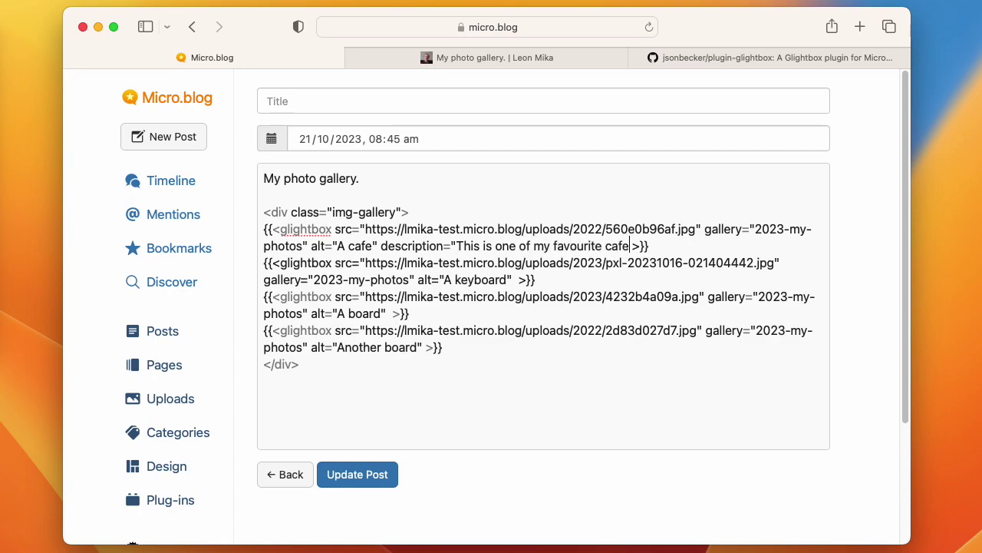
type("o to.")
key("ctrl+super+space")
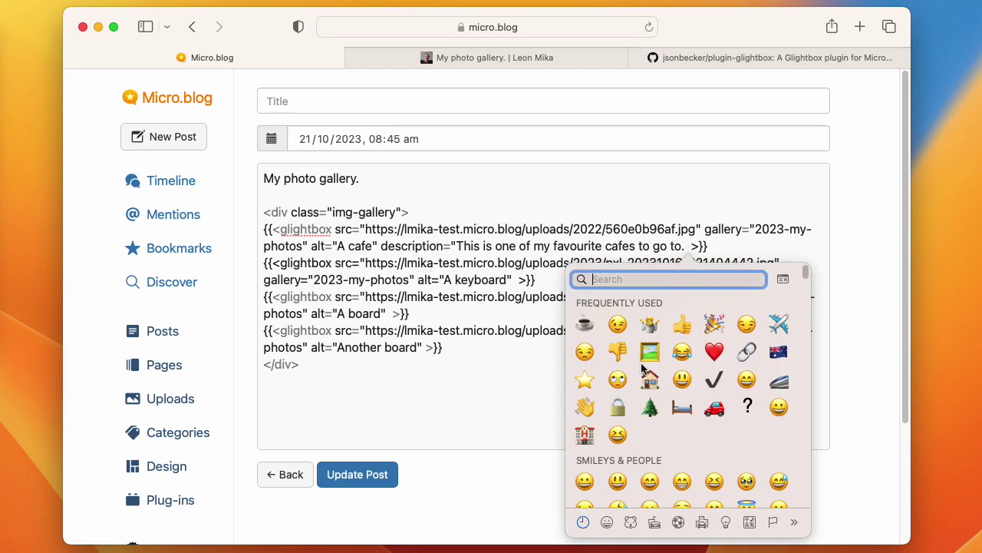
left_click(586, 325)
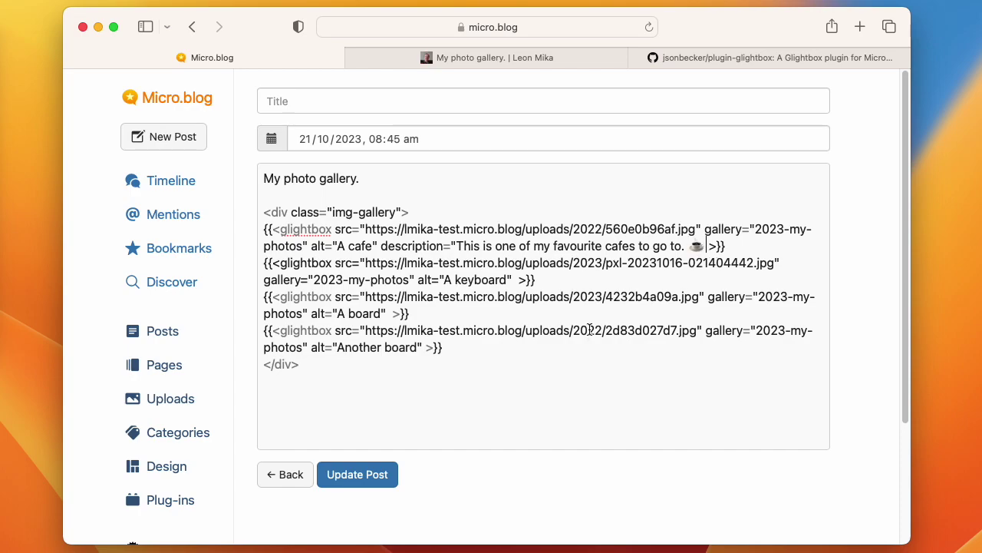
type("\"")
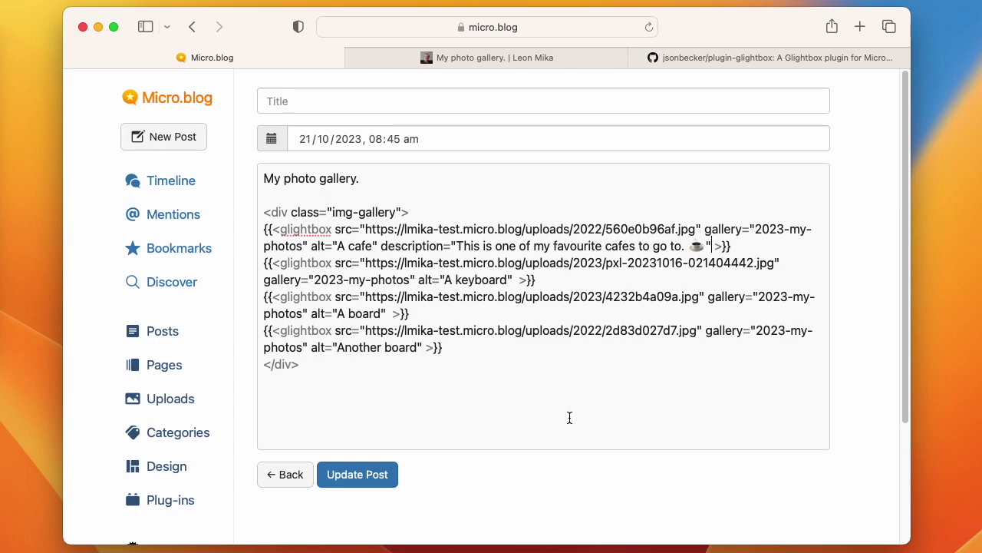
left_click(380, 474)
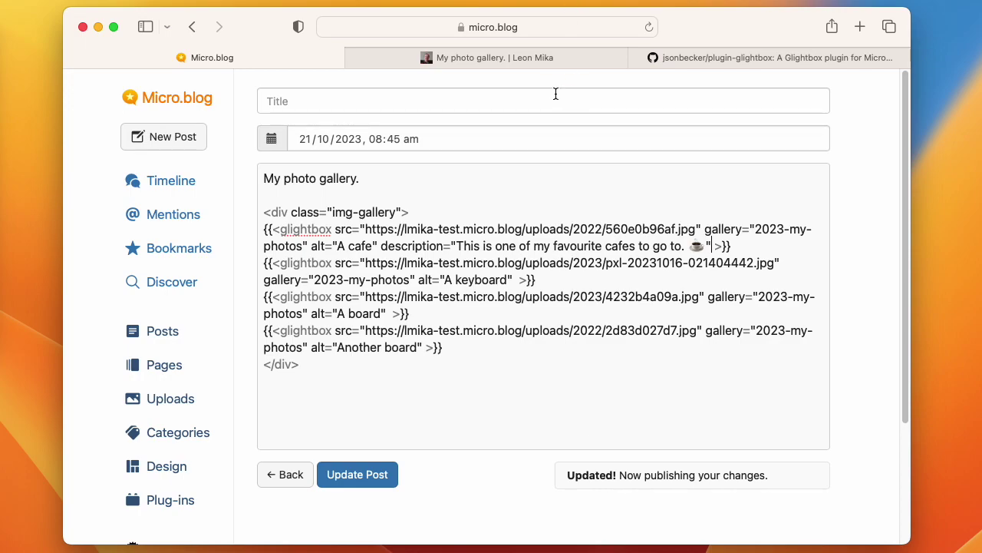
- Reload the published gallery page and check the cafe photo's description in the lightbox
left_click(555, 58)
left_click(648, 26)
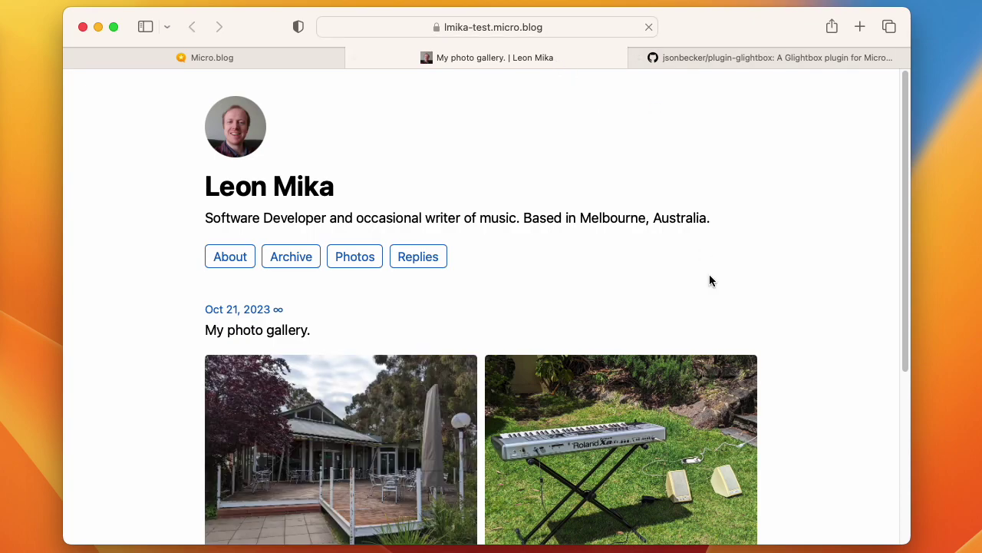
left_click(367, 405)
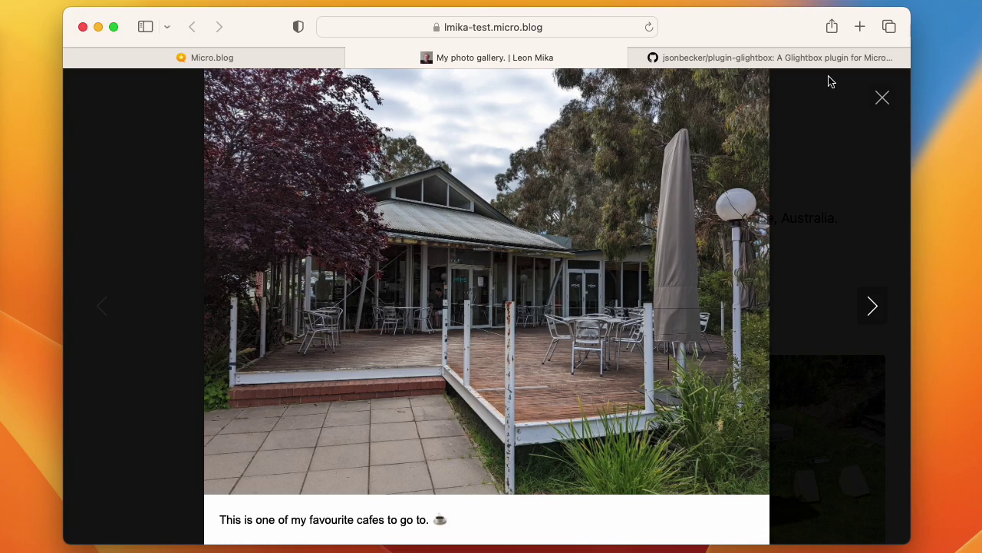
left_click(885, 99)
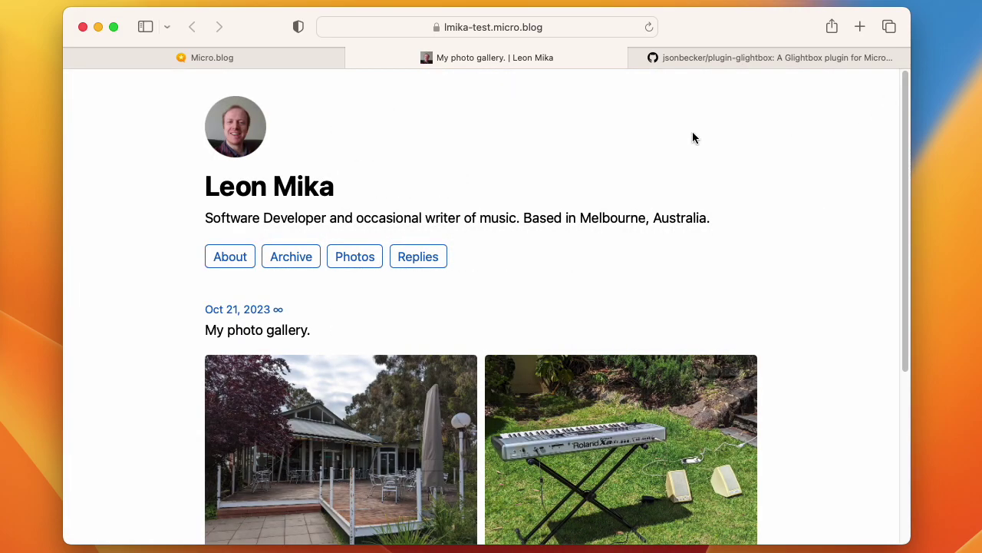
- Compare the shortcodes in the post editor with the images on the published gallery page
left_click(313, 58)
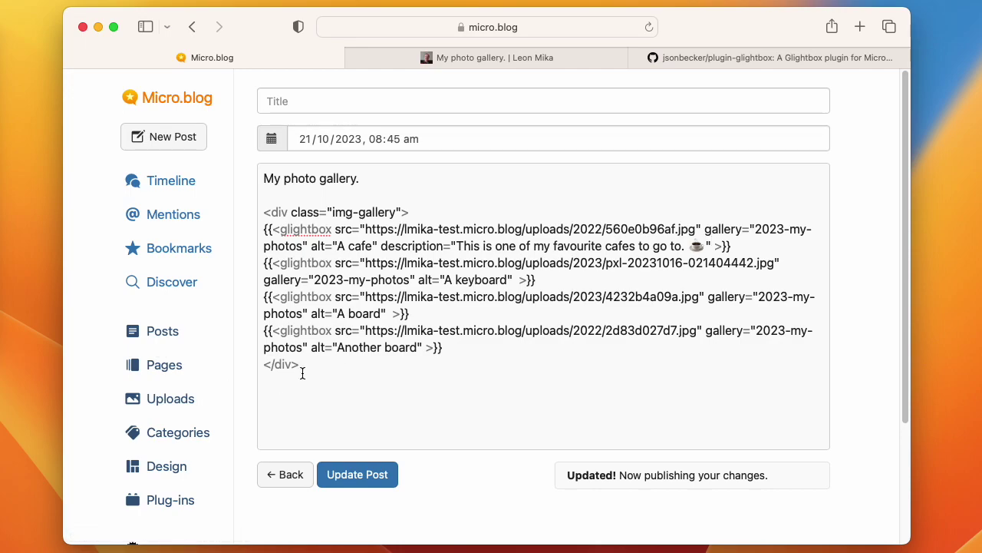
left_click(458, 59)
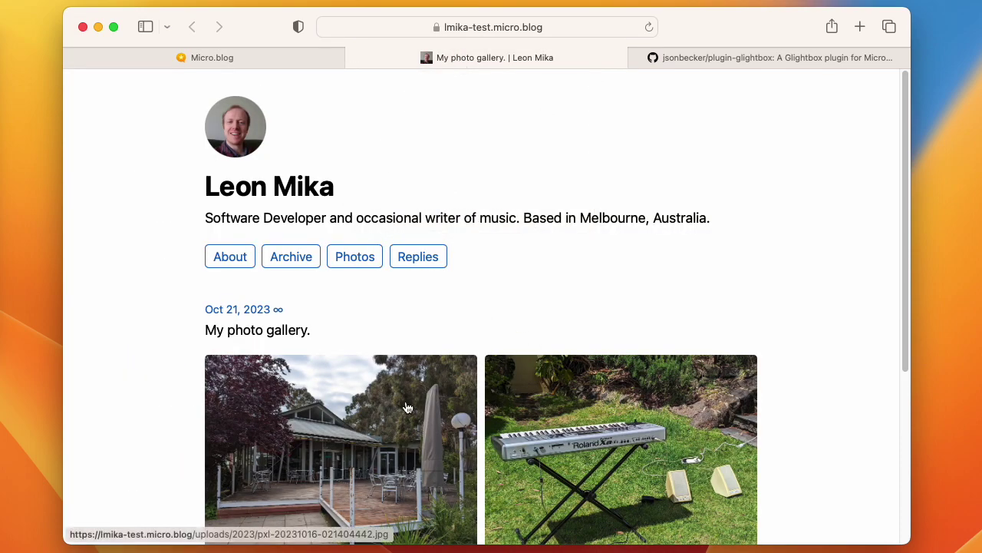
scroll(500, 427, "down", 5)
scroll(500, 428, "up", 5)
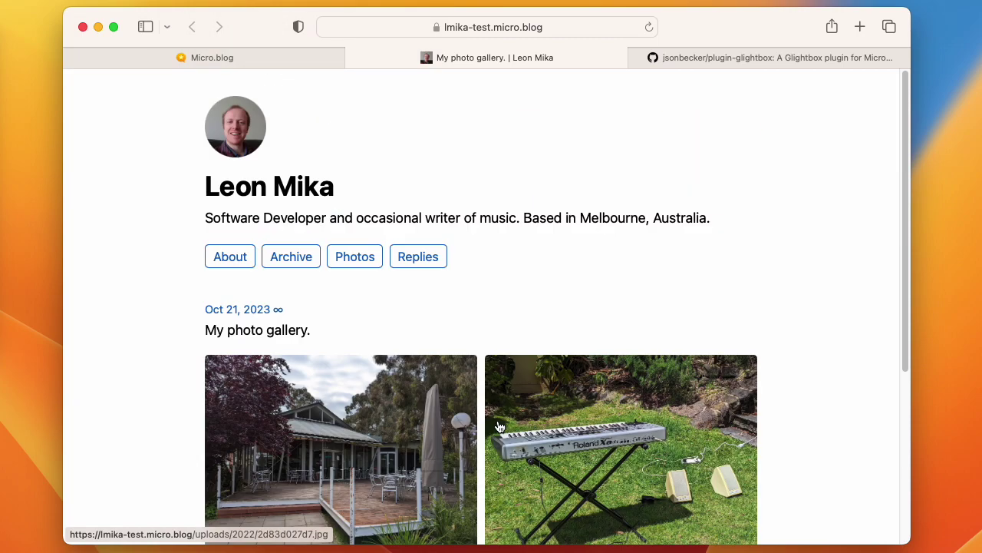
left_click(244, 61)
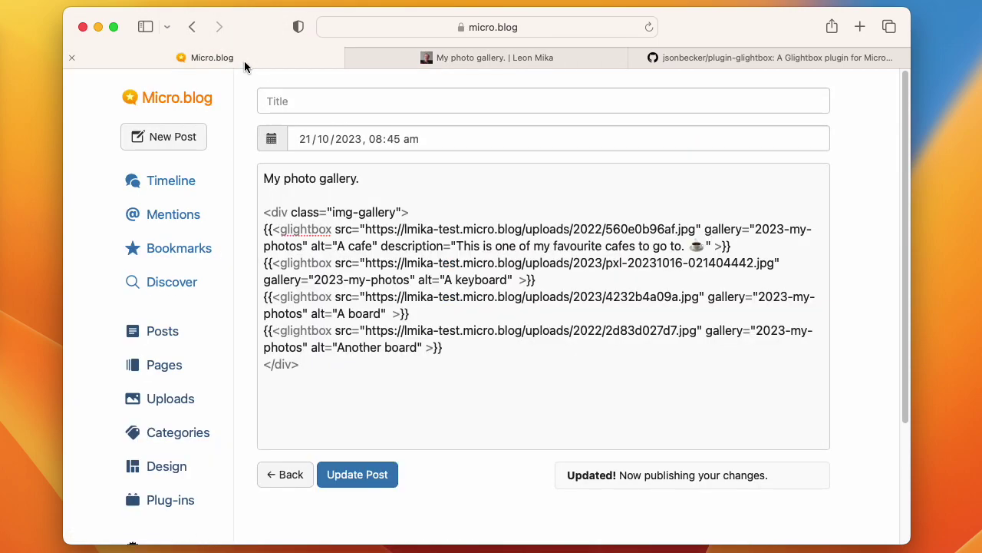